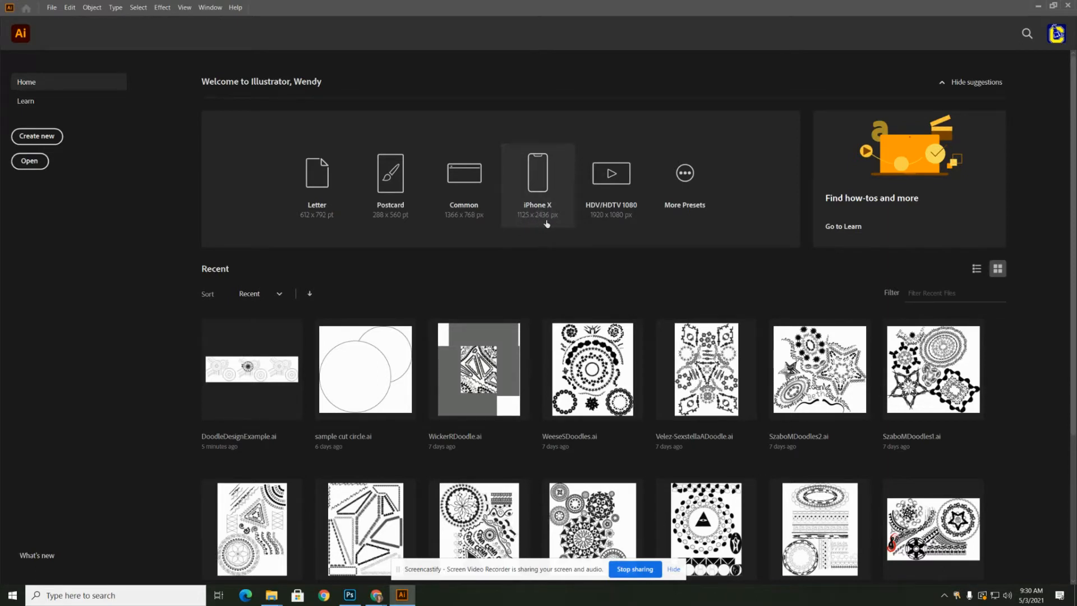
- Create a new web document in portrait orientation, 1125 px wide and 2436 px high
click(48, 142)
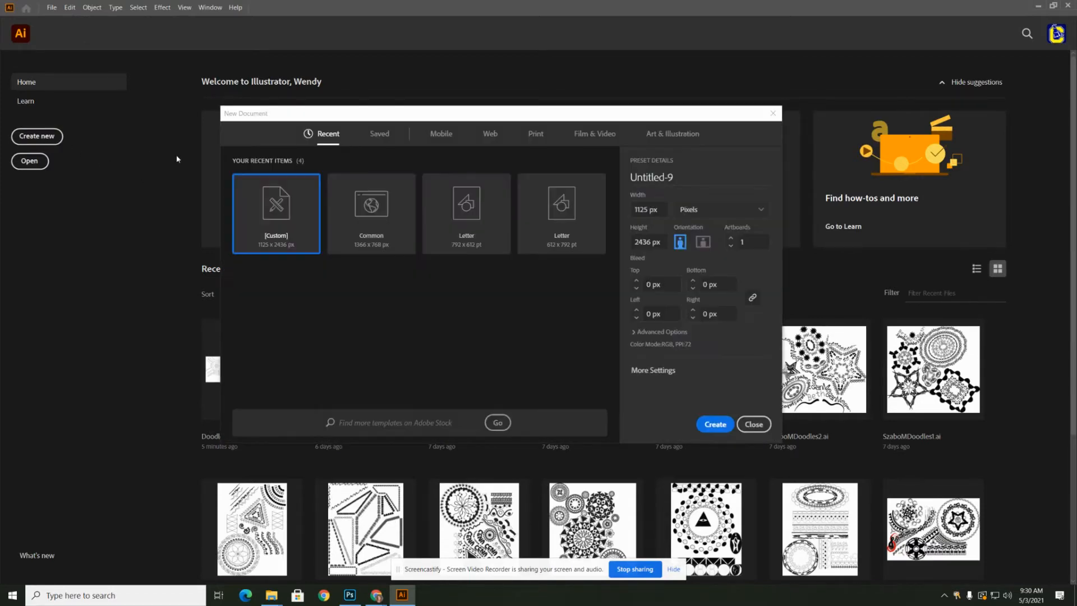
click(489, 139)
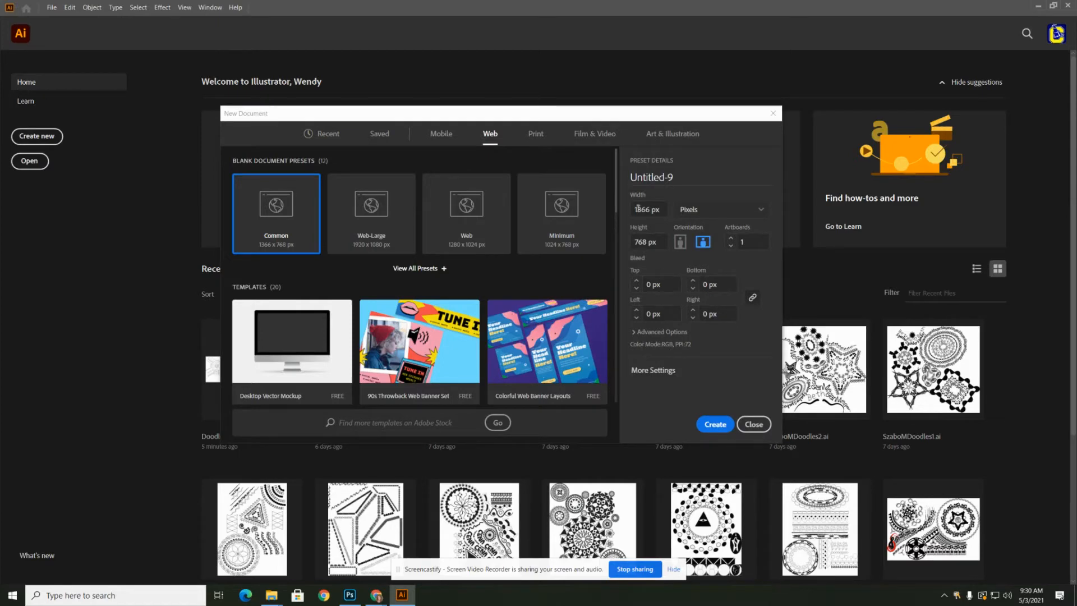
click(681, 242)
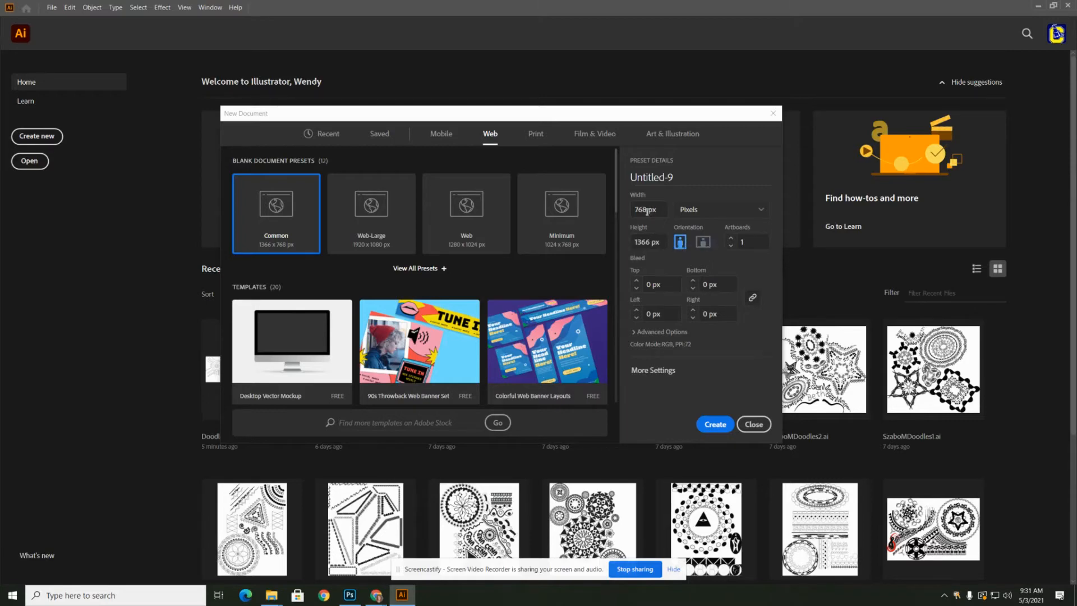
drag(646, 210, 626, 211)
text(1125)
drag(646, 241, 621, 244)
text(2436)
click(714, 425)
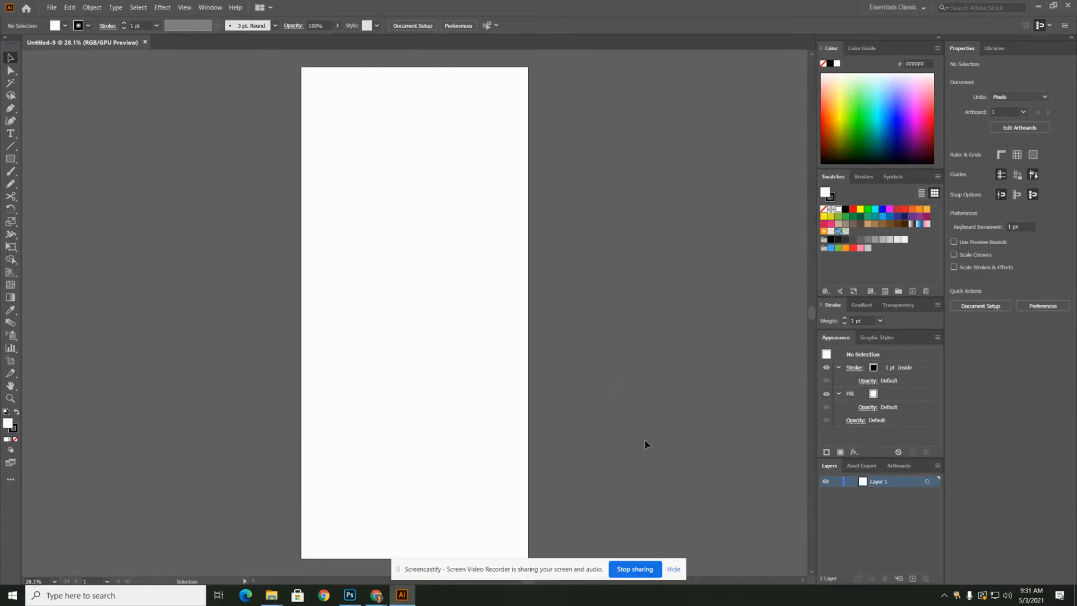
click(673, 569)
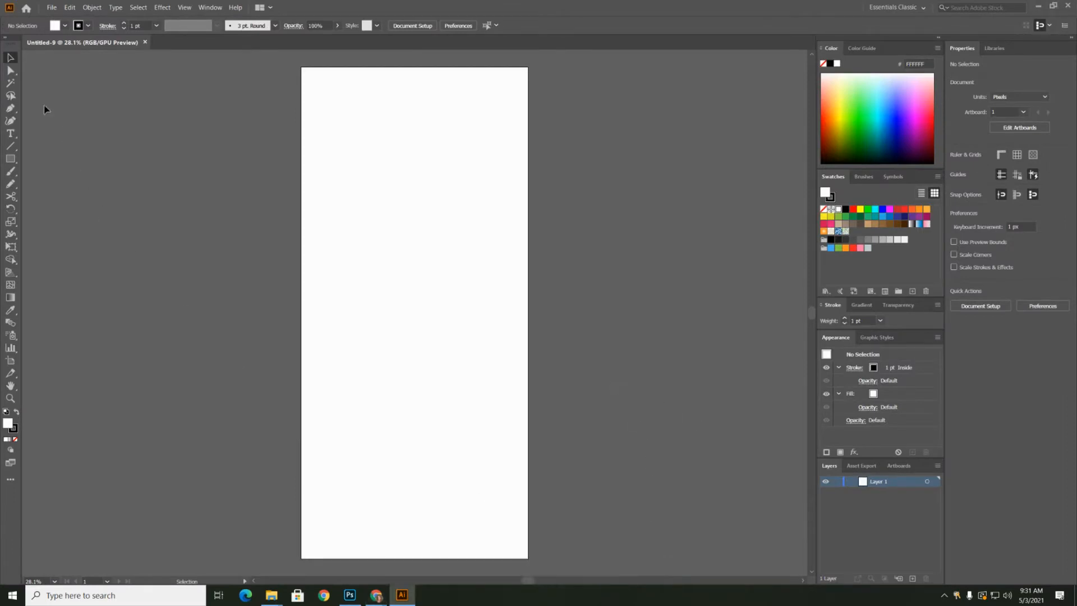
- Draw a black rectangle without a stroke covering the whole 1125 × 2436 px artboard, and deselect it
click(10, 159)
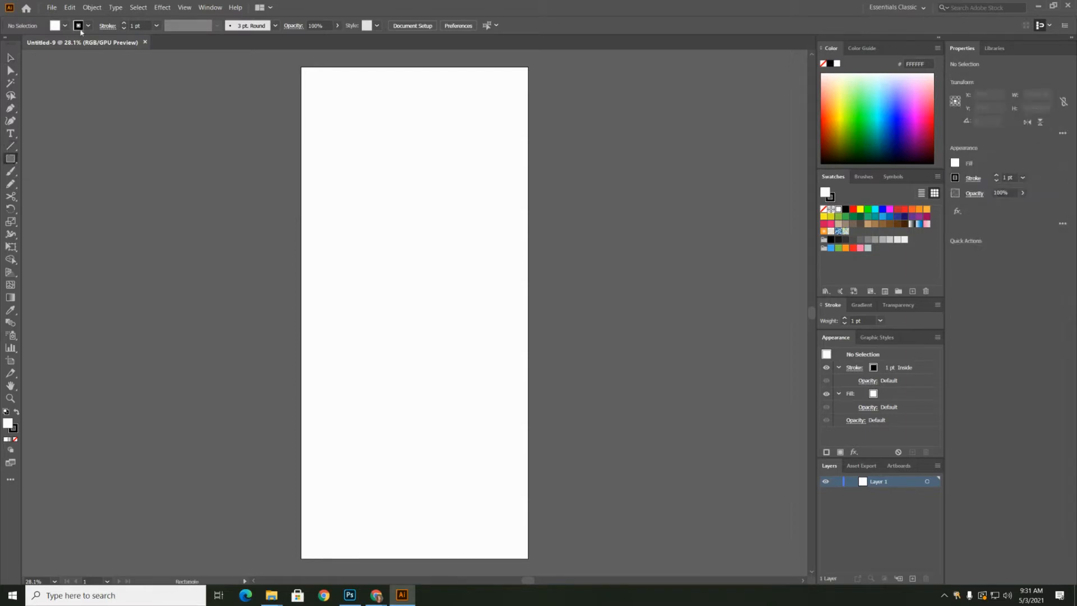
click(87, 26)
click(7, 45)
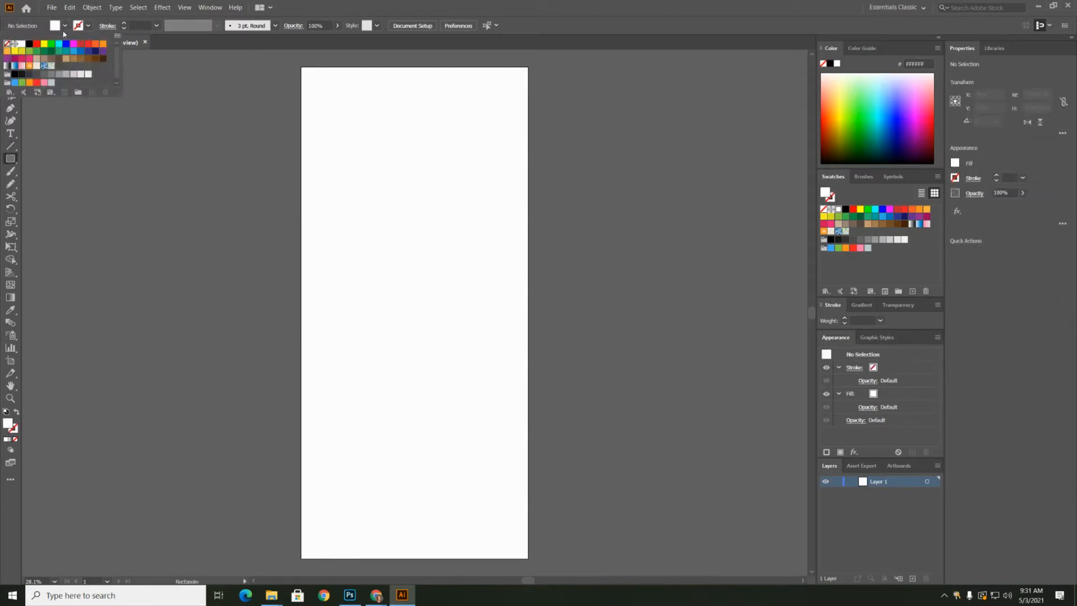
click(55, 26)
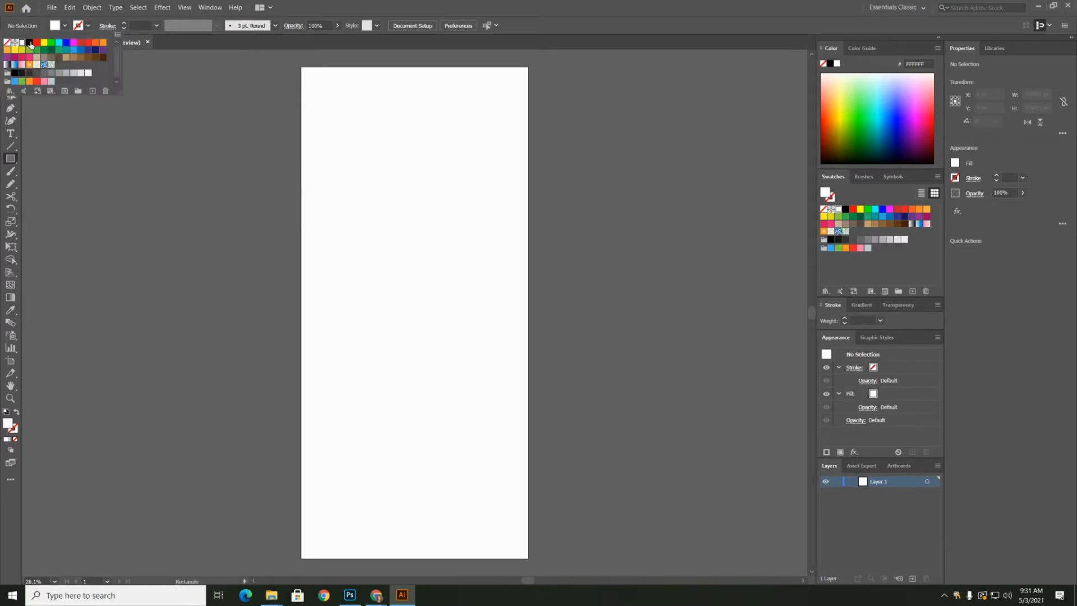
click(30, 43)
click(300, 70)
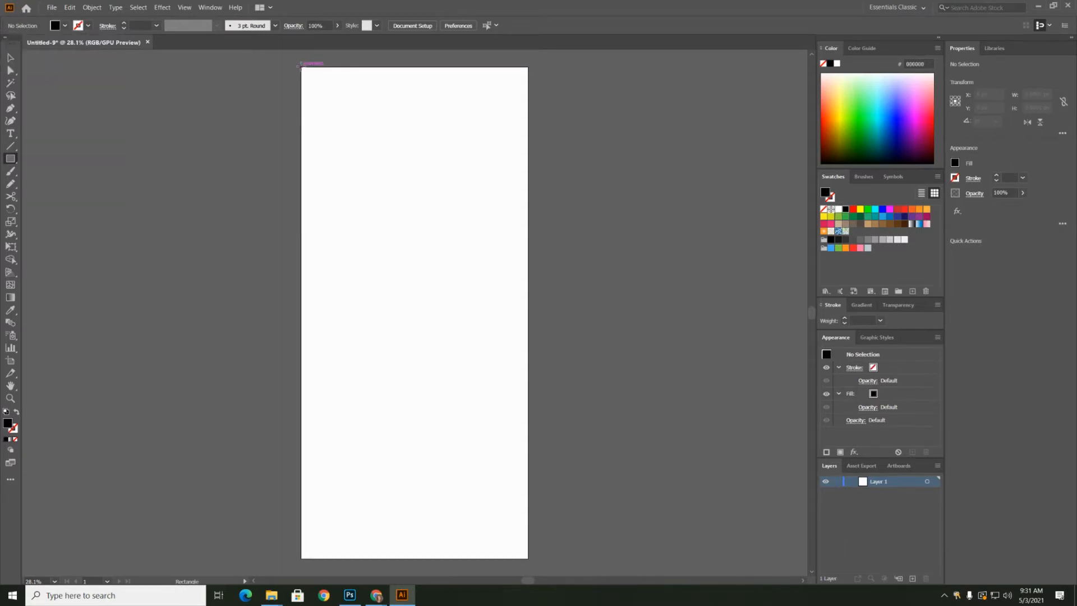
drag(300, 67, 527, 558)
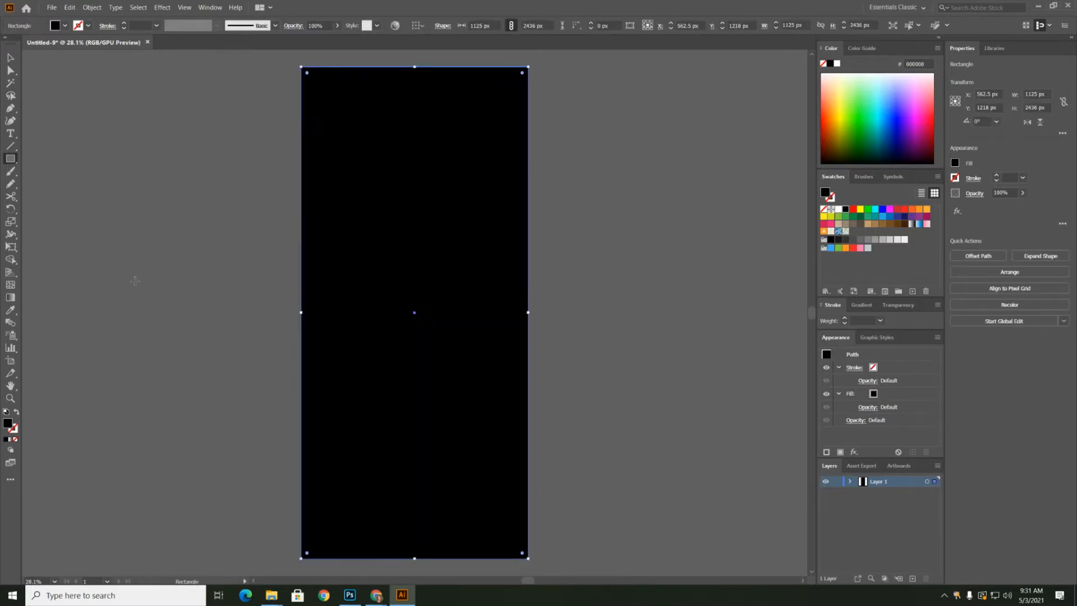
key(v)
click(199, 129)
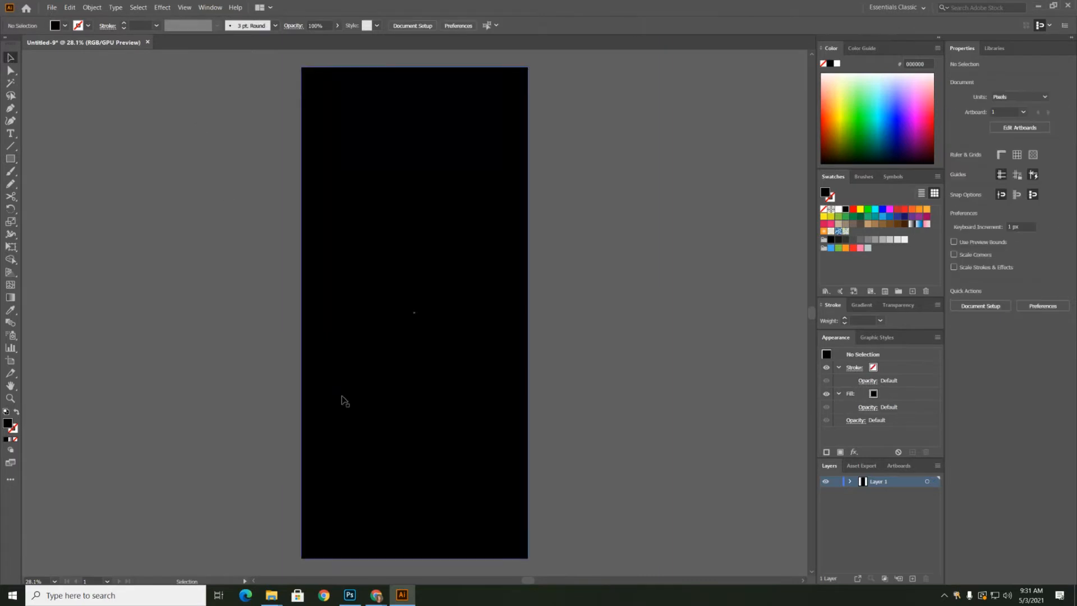
- Draw a closed wavy blob about 654 × 1058 px with the Pencil tool in the artboard's upper half, without fill or stroke
click(11, 186)
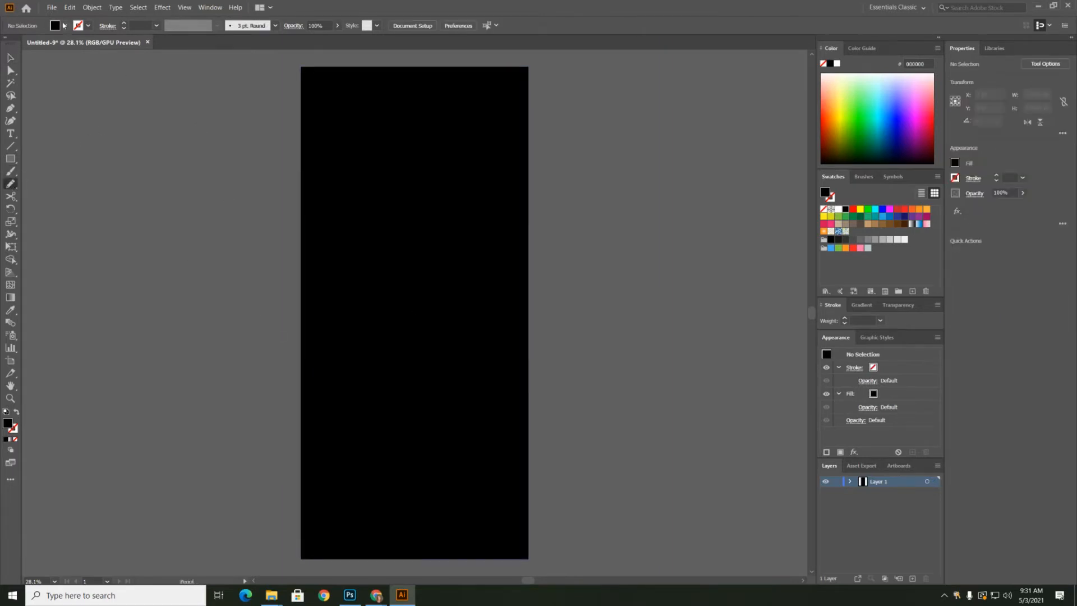
click(64, 25)
click(6, 44)
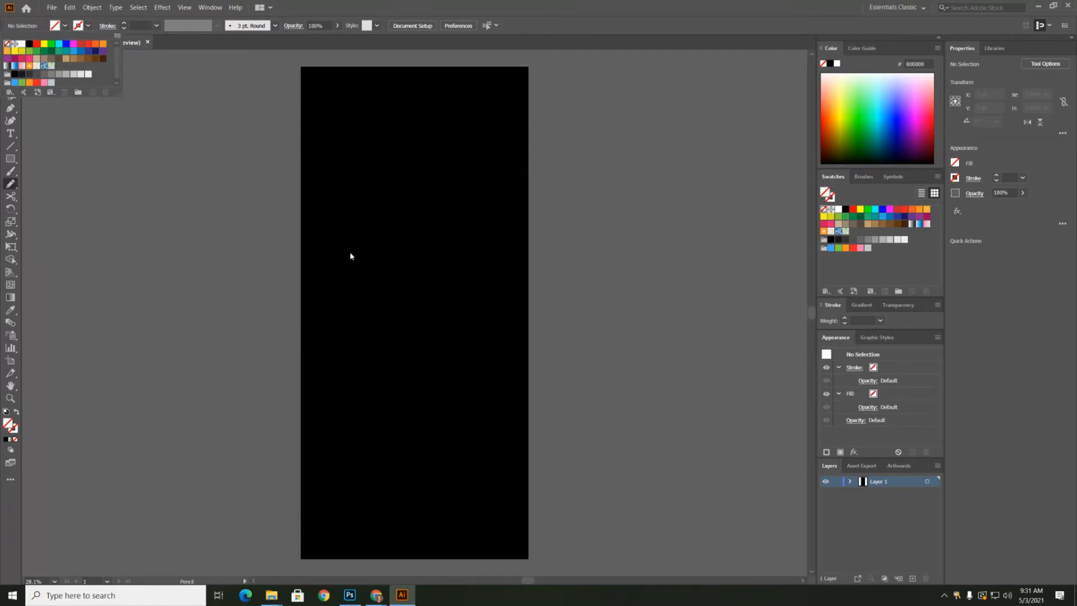
click(227, 213)
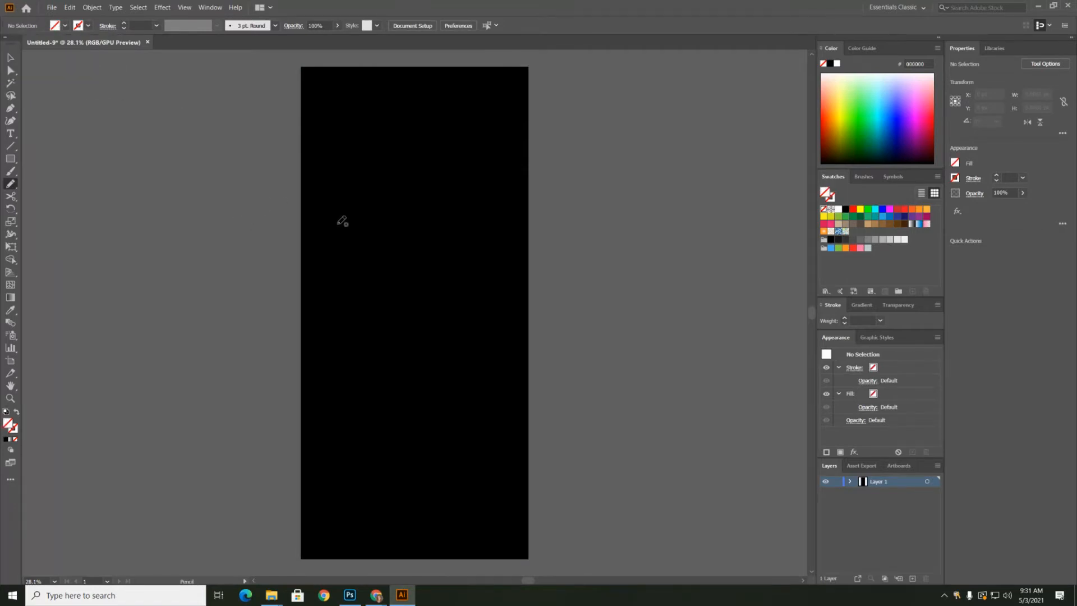
mouse_move(377, 240)
mouse_down()
mouse_move(380, 202)
mouse_move(402, 176)
mouse_move(481, 148)
mouse_move(491, 179)
mouse_move(466, 212)
mouse_move(488, 246)
mouse_move(489, 289)
mouse_move(442, 288)
mouse_move(435, 317)
mouse_move(402, 359)
mouse_move(366, 334)
mouse_move(382, 306)
mouse_move(379, 241)
mouse_up()
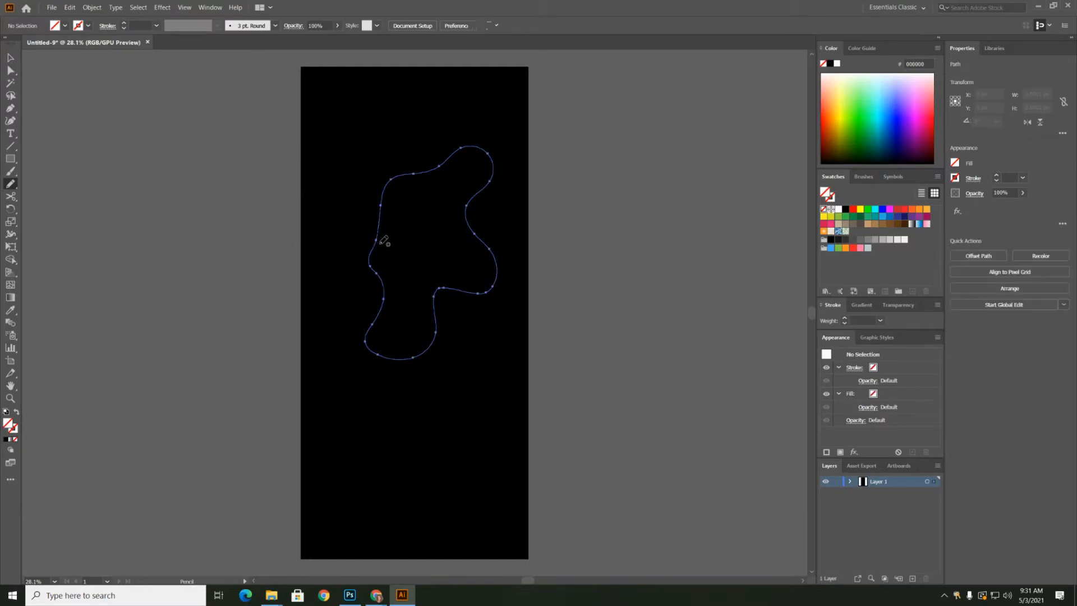
- Convert the blob to a gradient mesh with 3 rows, 3 columns, Flat appearance and 100% highlight
click(89, 8)
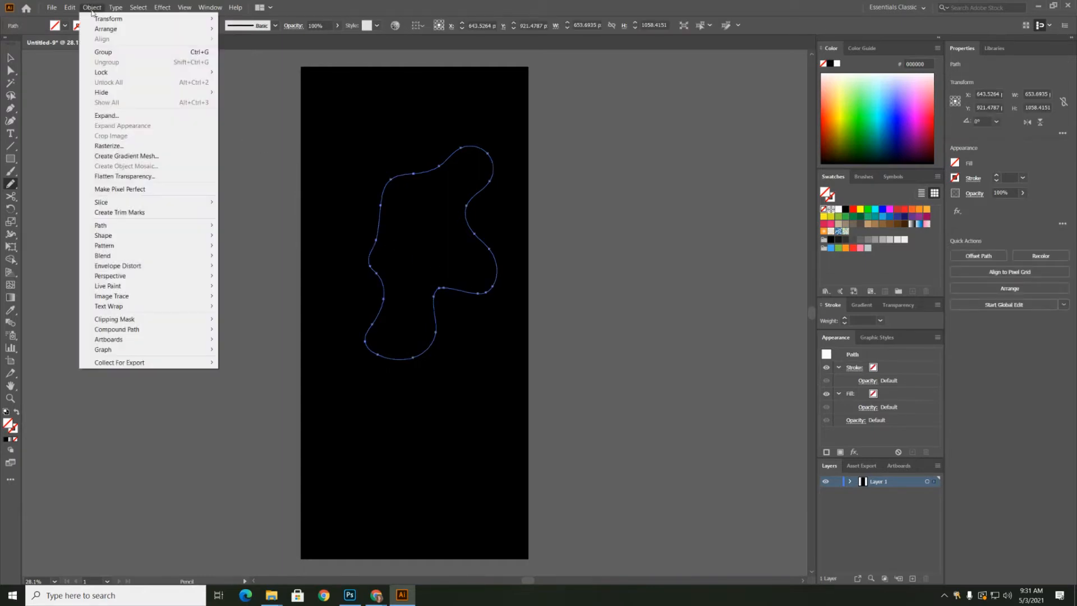
click(134, 158)
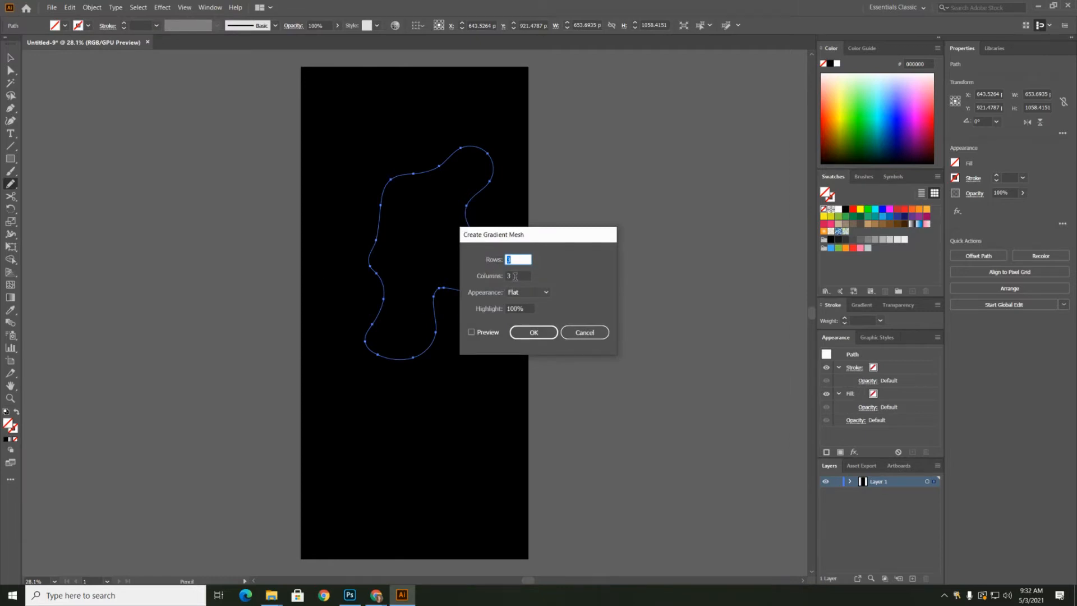
click(540, 332)
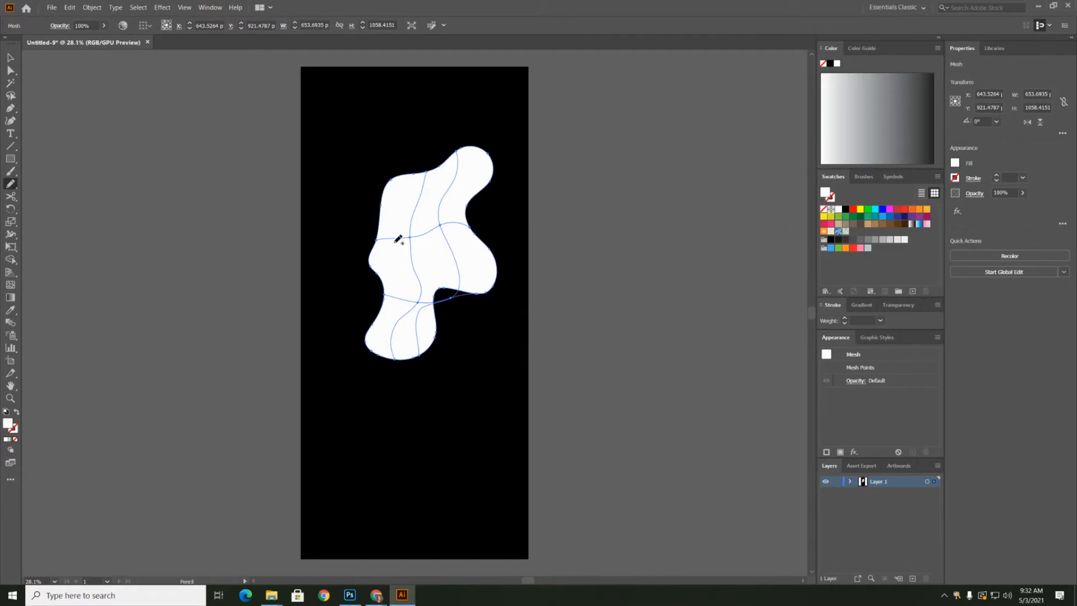
- Move the blob's lower inner mesh points up inside the outline so that no mesh line crosses its edge
click(11, 70)
mouse_move(452, 302)
mouse_down()
mouse_move(445, 275)
mouse_move(447, 296)
mouse_up()
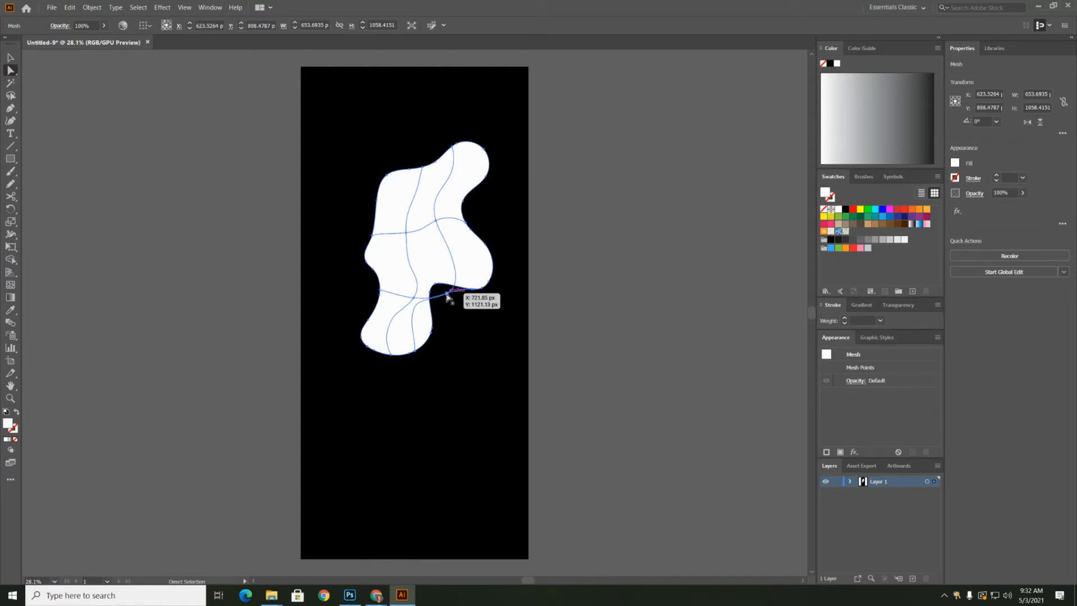
click(549, 264)
drag(447, 296, 474, 244)
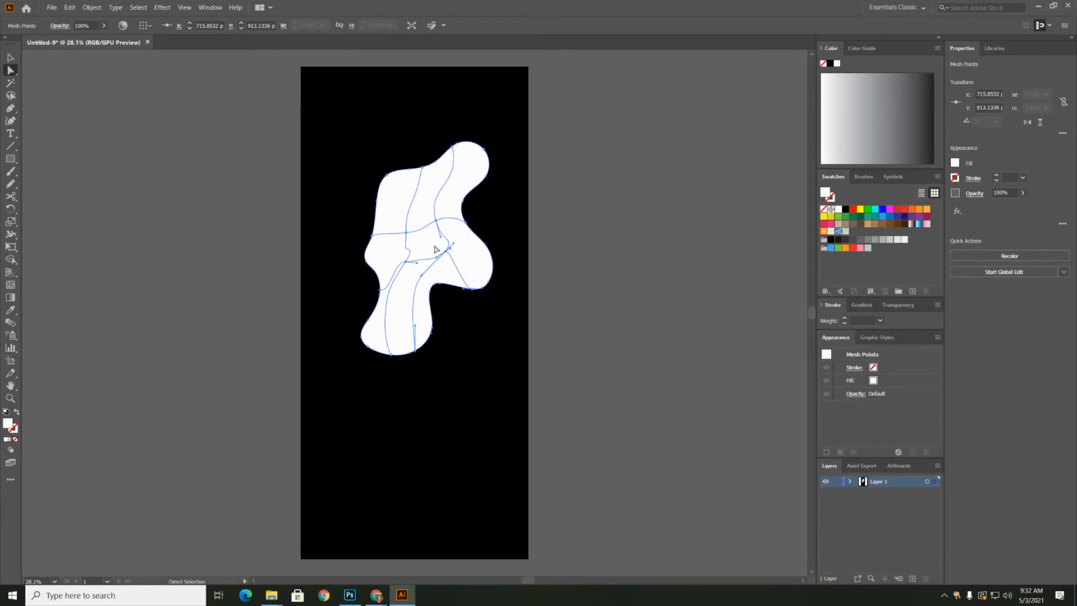
click(240, 180)
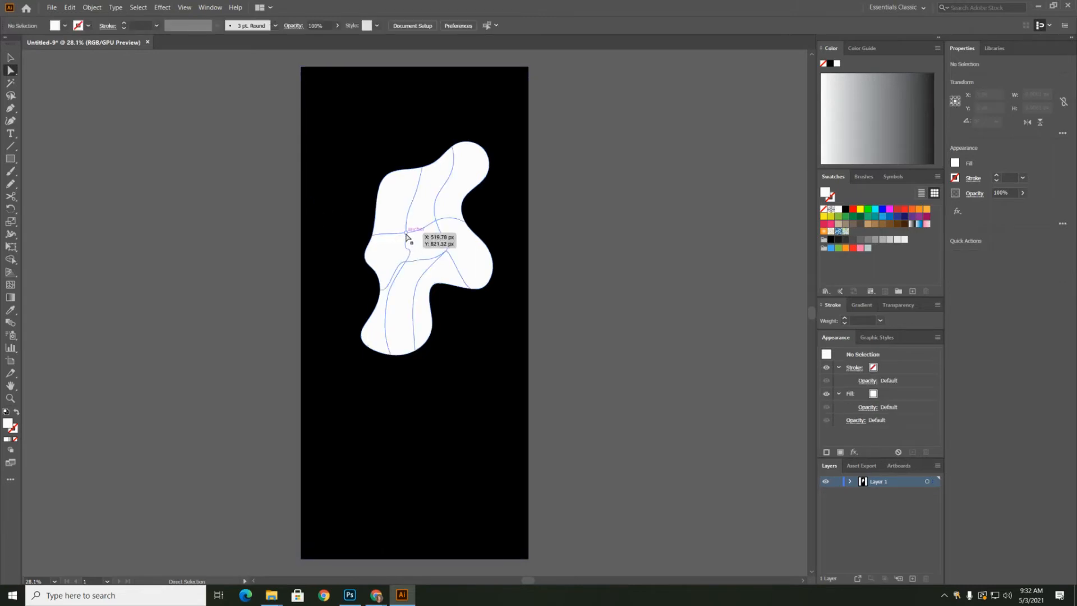
- Select the blob's four inner mesh points together, colour them black and deselect the mesh
click(406, 235)
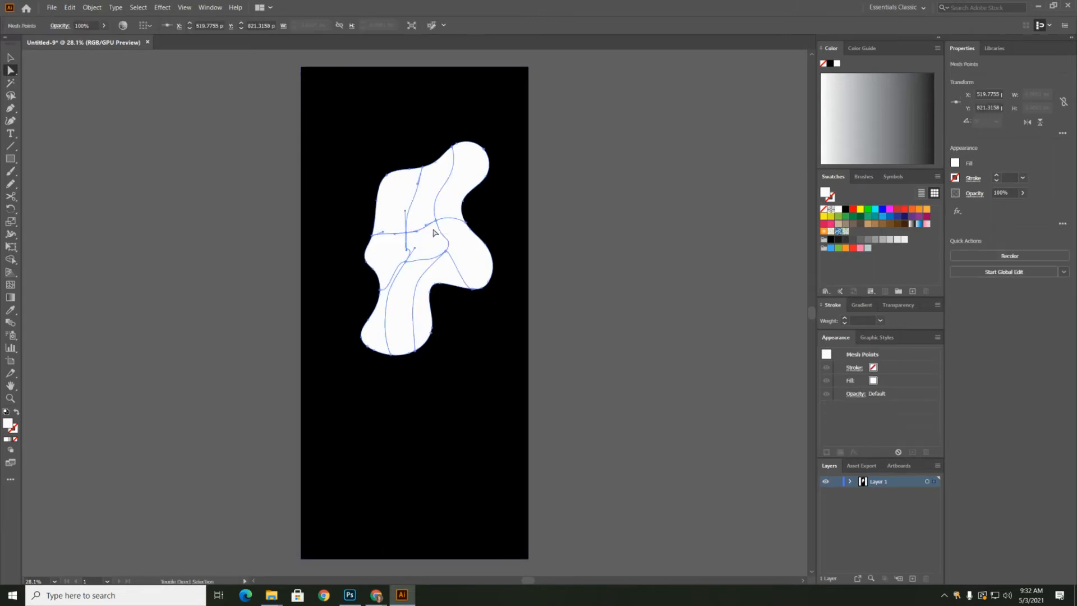
shift+click(446, 254)
shift+click(446, 252)
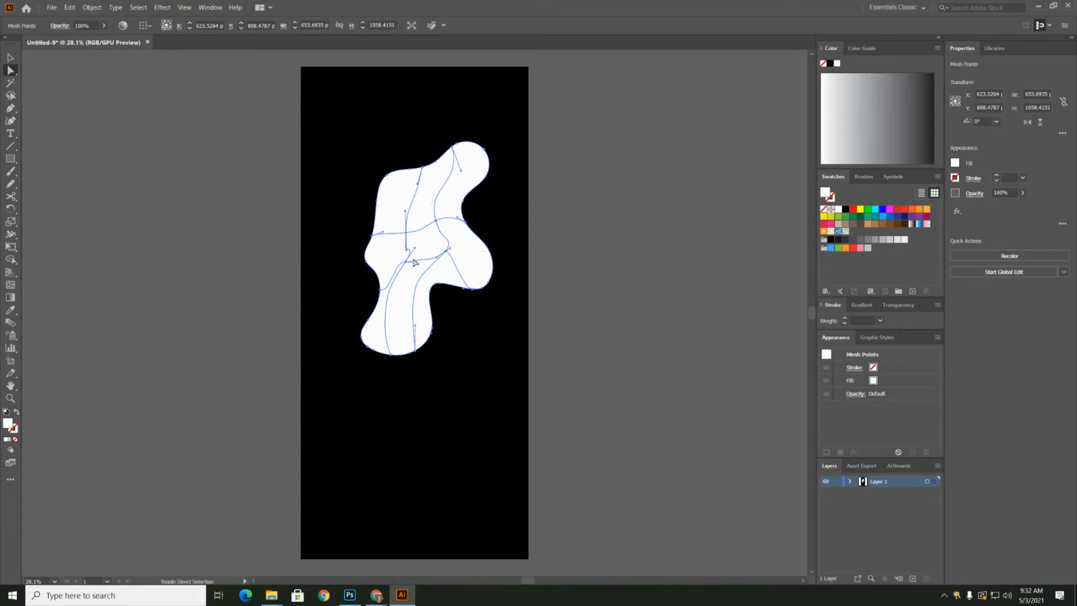
shift+click(405, 262)
click(845, 210)
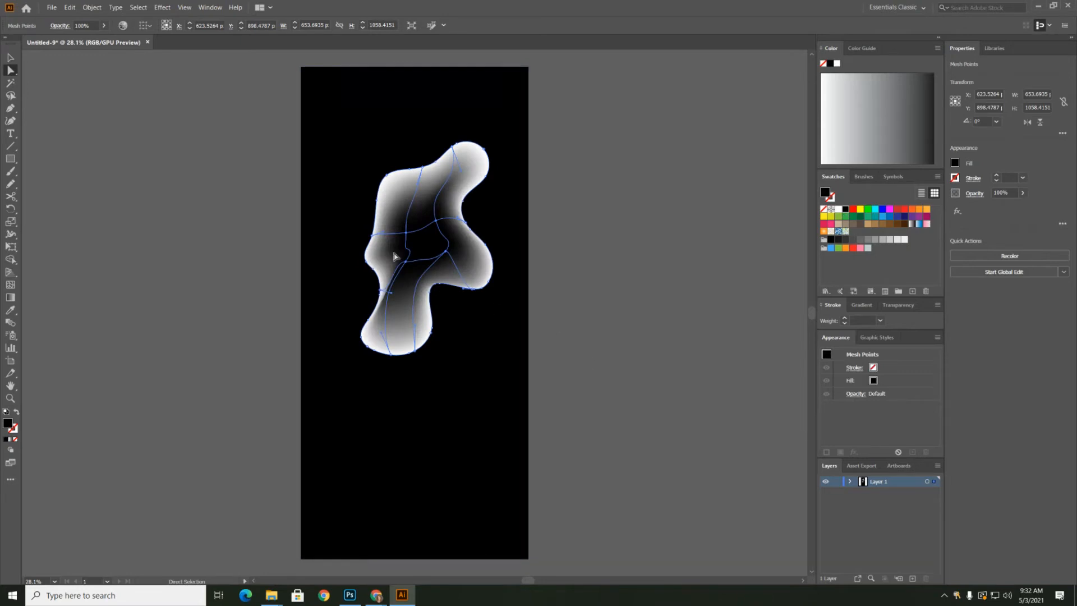
click(91, 129)
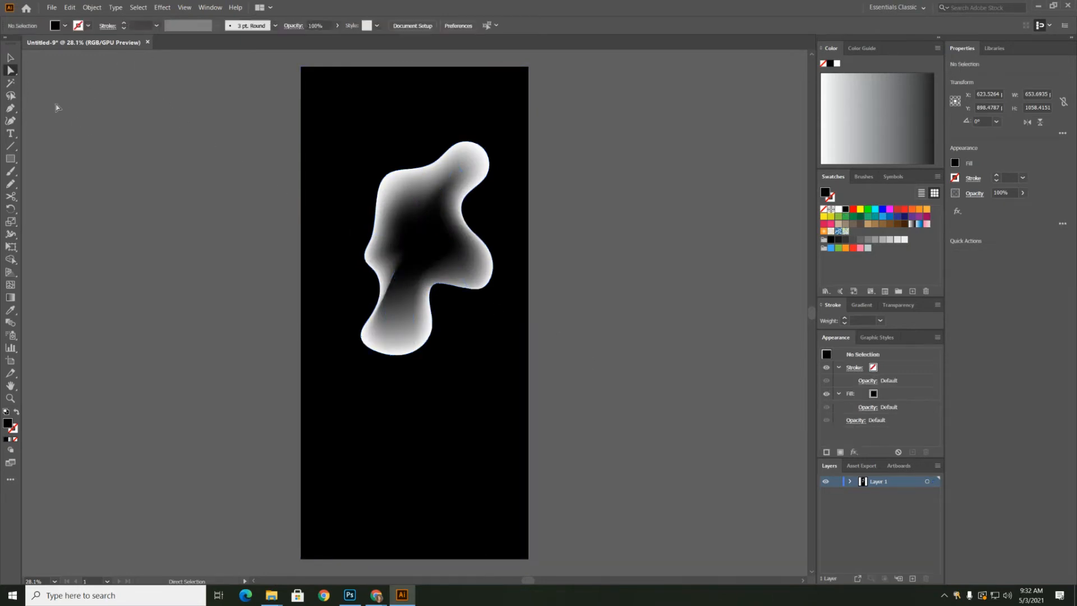
- Lasso the blob's top edge mesh points and colour them red, and colour the upper right edge points orange (F15A24)
click(11, 95)
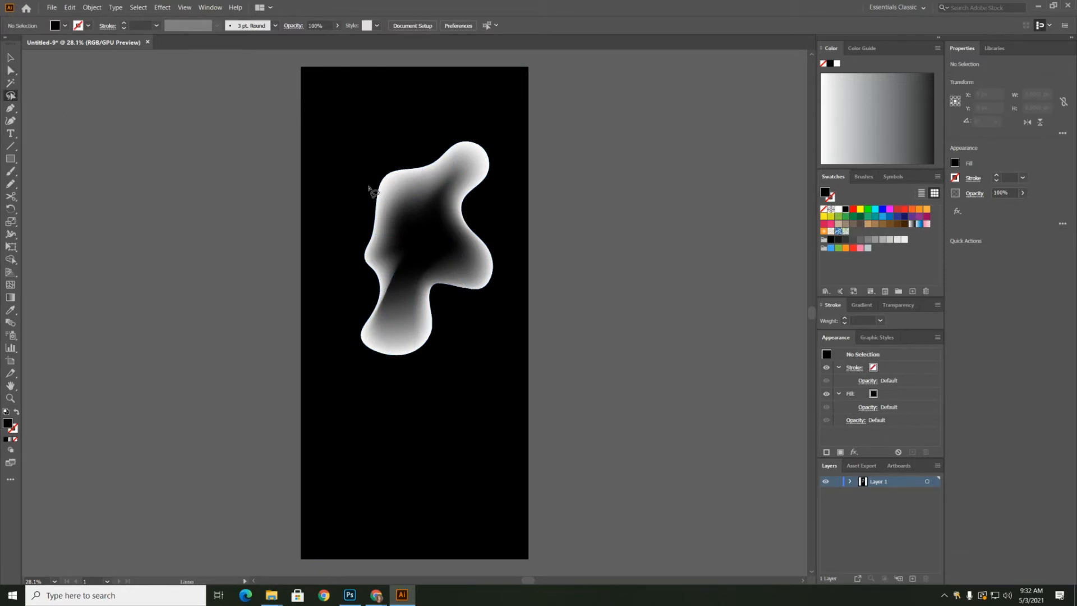
mouse_move(379, 186)
mouse_down()
mouse_move(432, 178)
mouse_move(477, 134)
mouse_move(438, 129)
mouse_move(394, 147)
mouse_move(379, 189)
mouse_up()
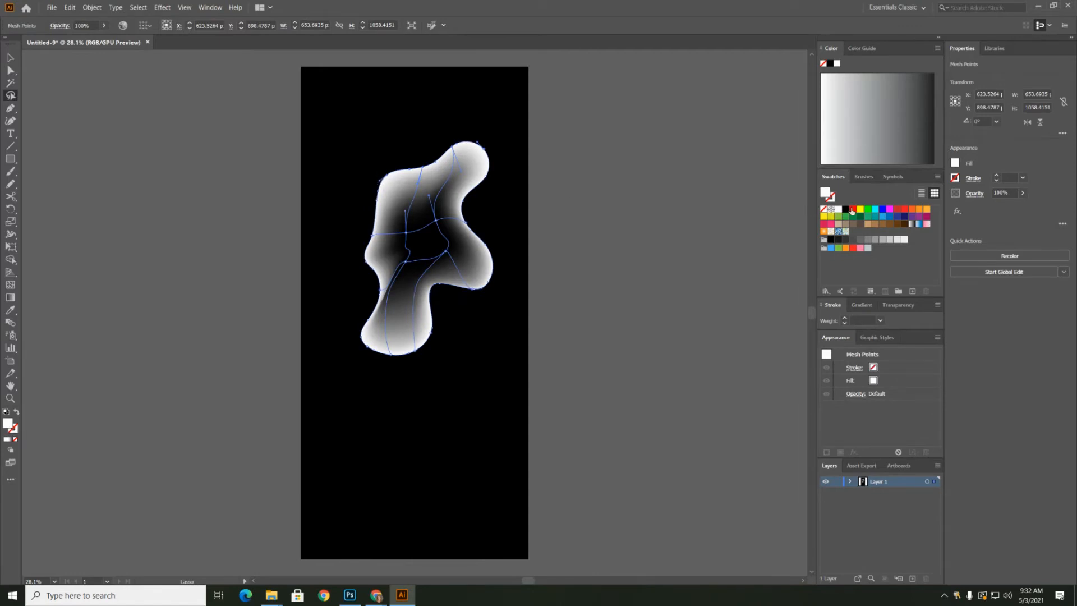
click(853, 210)
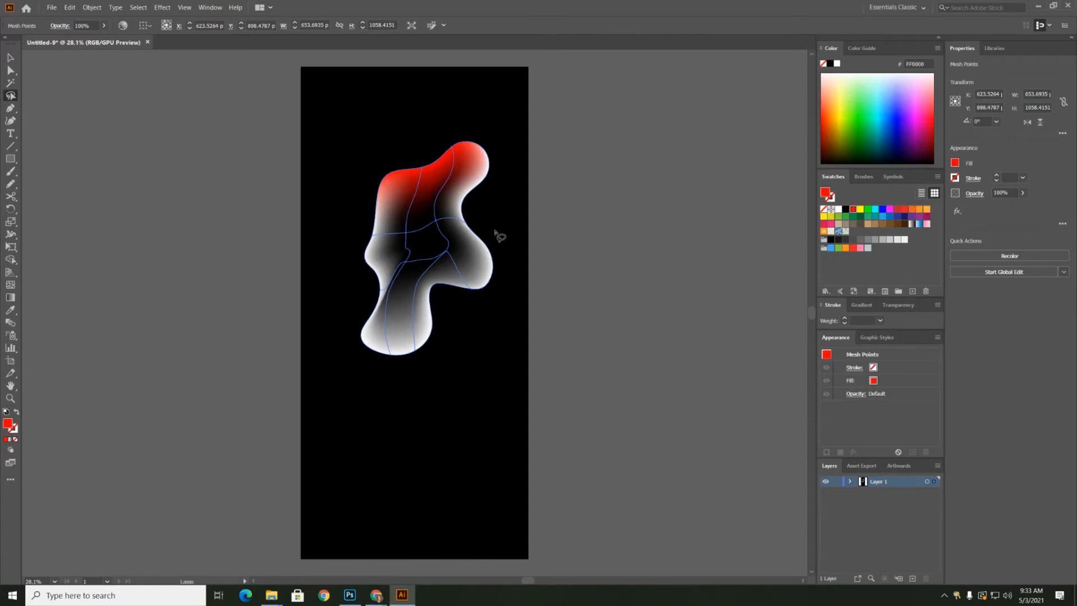
mouse_move(493, 273)
mouse_down()
mouse_move(453, 222)
mouse_move(485, 147)
mouse_move(468, 141)
mouse_up()
click(912, 209)
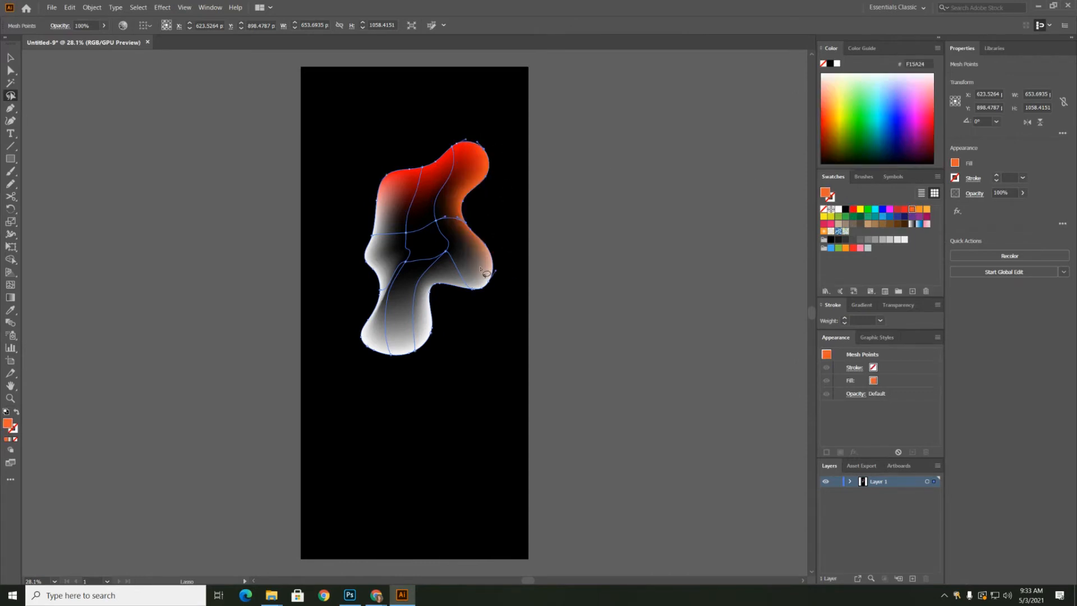
- Lasso the mesh points on the blob's lower right lobe and colour them yellow, and colour the bottom edge points green
mouse_move(493, 250)
mouse_down()
mouse_move(463, 276)
mouse_move(432, 280)
mouse_move(421, 300)
mouse_move(461, 322)
mouse_move(509, 289)
mouse_move(507, 254)
mouse_up()
click(860, 208)
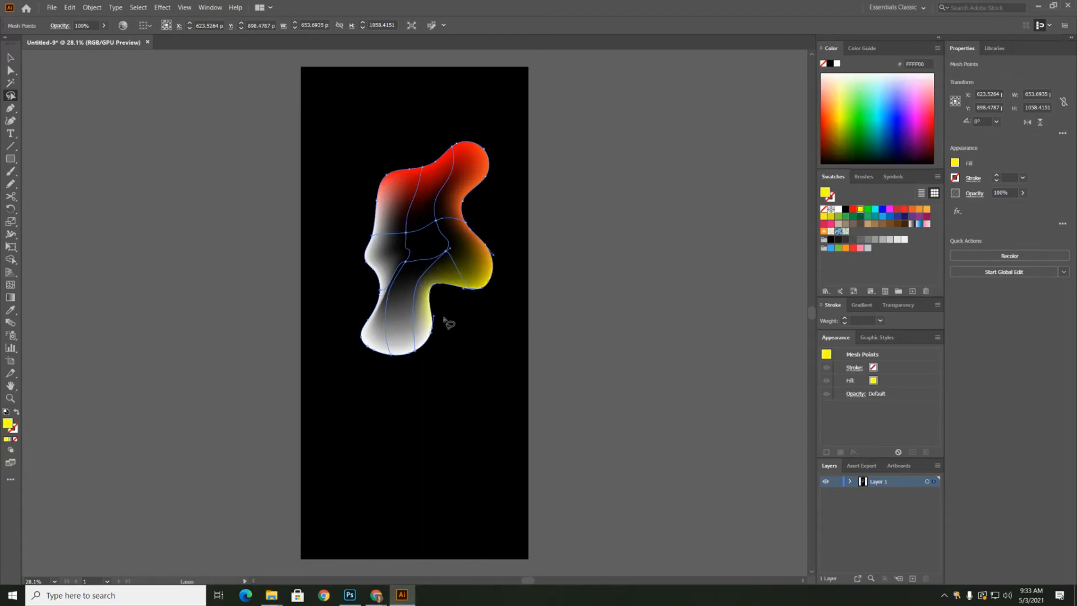
mouse_move(433, 318)
mouse_down()
mouse_move(413, 337)
mouse_move(364, 335)
mouse_move(439, 391)
mouse_move(466, 336)
mouse_up()
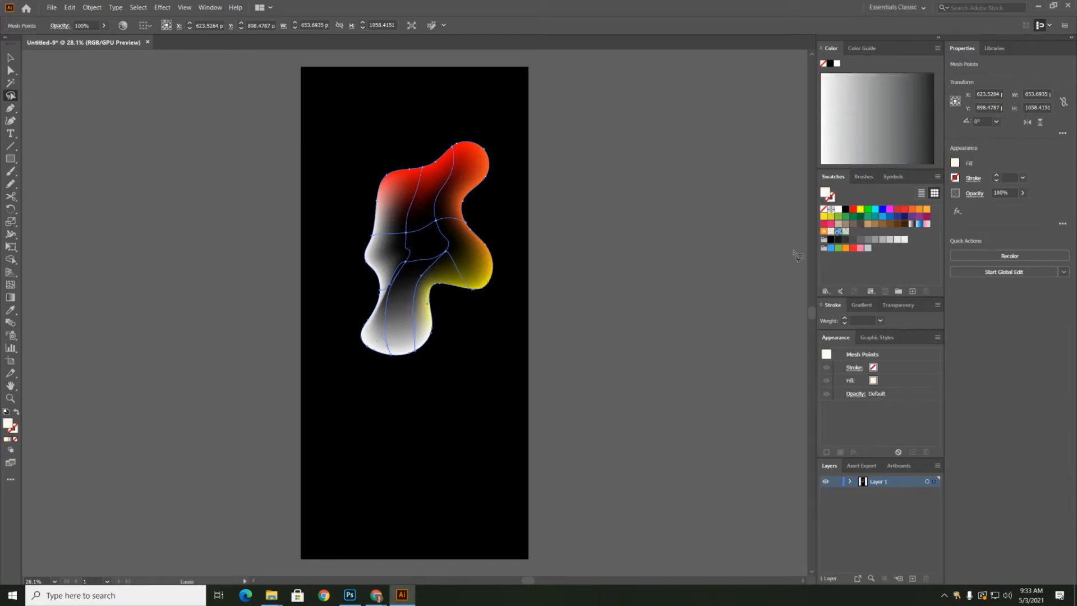
click(867, 210)
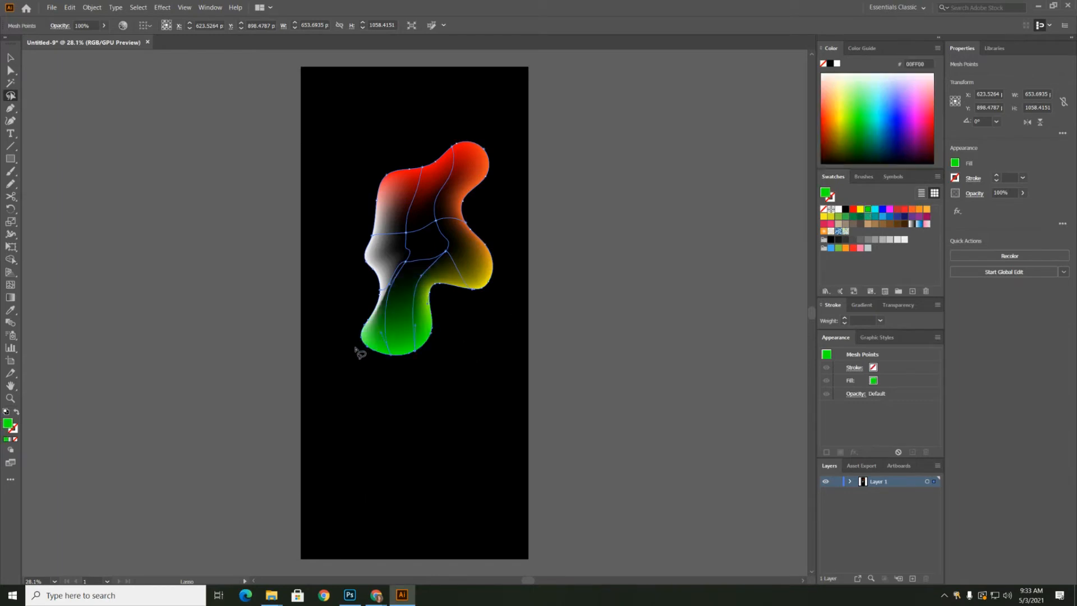
- Lasso the blob's lower left edge mesh points and colour them blue, and colour the points above them purple (93278F)
mouse_move(359, 347)
mouse_down()
mouse_move(393, 298)
mouse_move(381, 270)
mouse_move(343, 272)
mouse_move(364, 348)
mouse_up()
click(882, 210)
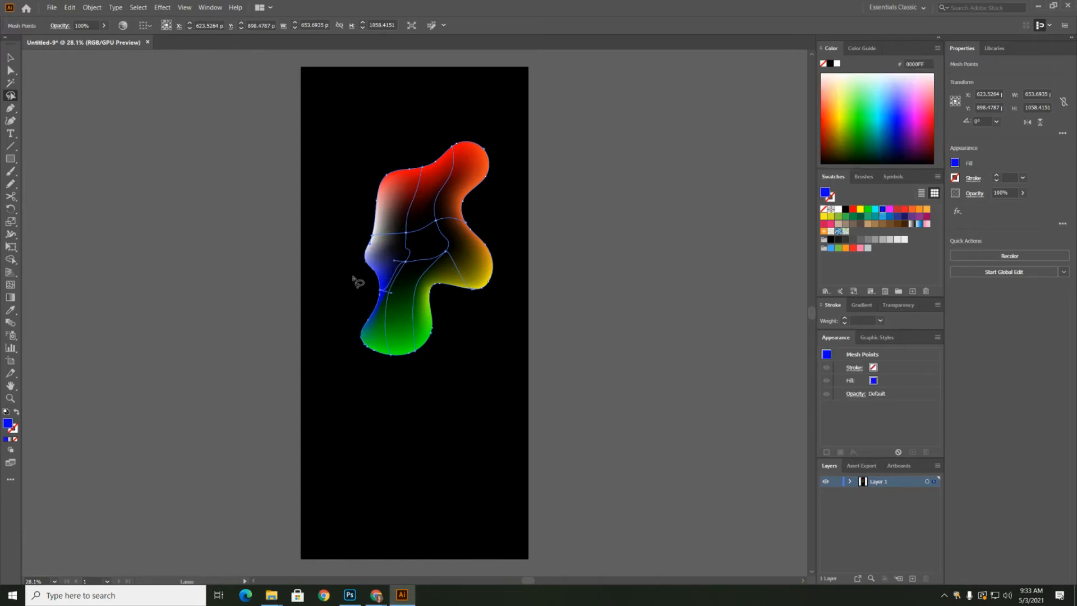
mouse_move(358, 281)
mouse_down()
mouse_move(389, 243)
mouse_move(387, 187)
mouse_move(354, 260)
mouse_move(418, 260)
mouse_up()
click(911, 217)
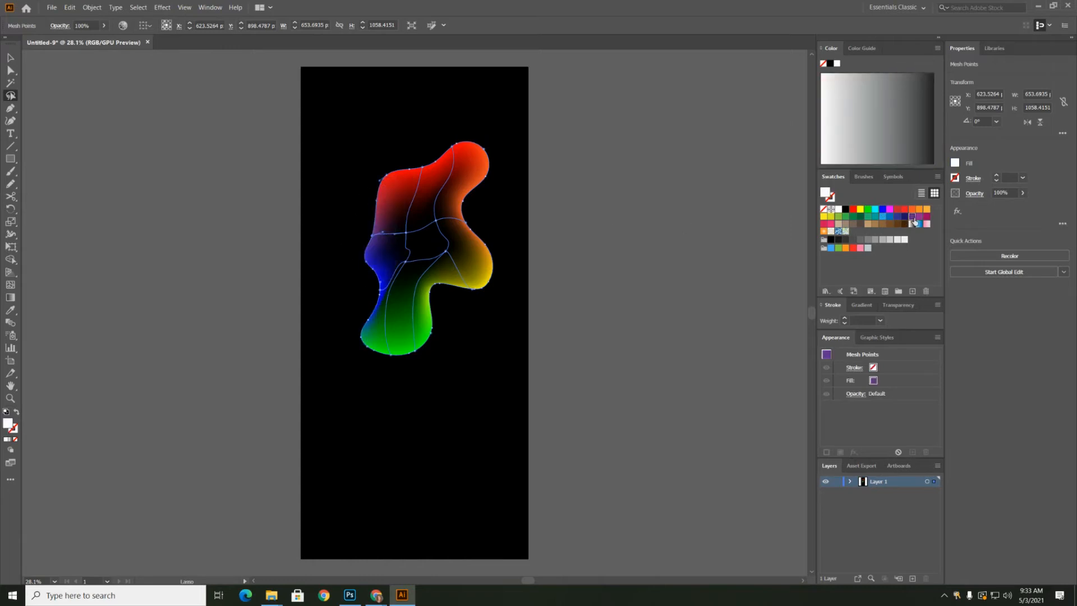
click(919, 216)
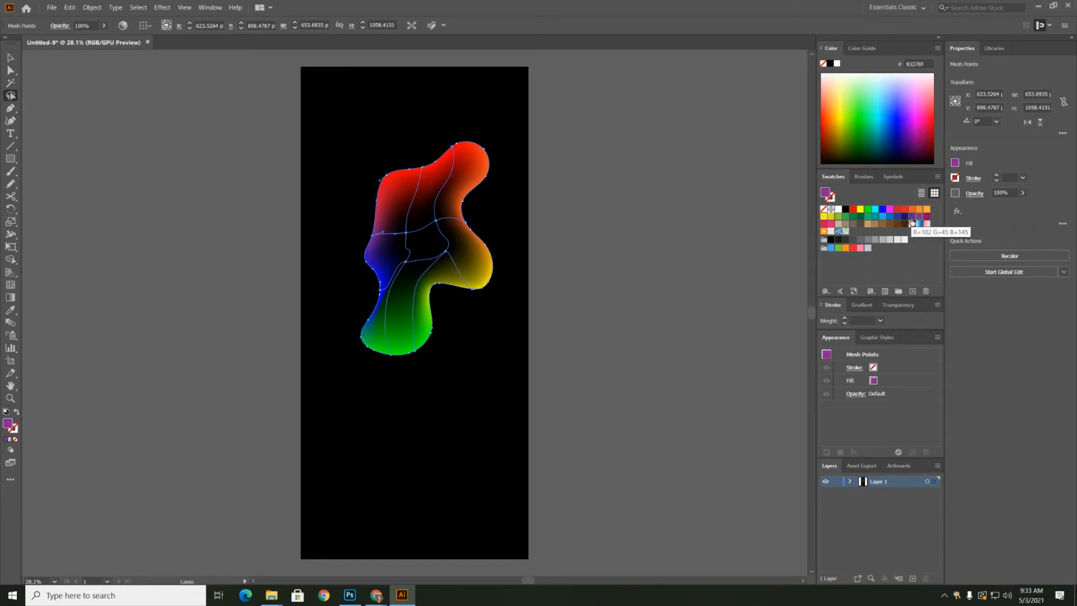
- Recolour the blob's selected left edge mesh points violet (662D91), apply violet to the upper left edge points as well, and deselect the mesh
click(911, 216)
mouse_move(354, 199)
mouse_down()
mouse_move(388, 203)
mouse_move(388, 235)
mouse_move(365, 258)
mouse_move(351, 243)
mouse_move(358, 208)
mouse_move(390, 170)
mouse_move(402, 177)
mouse_move(394, 223)
mouse_up()
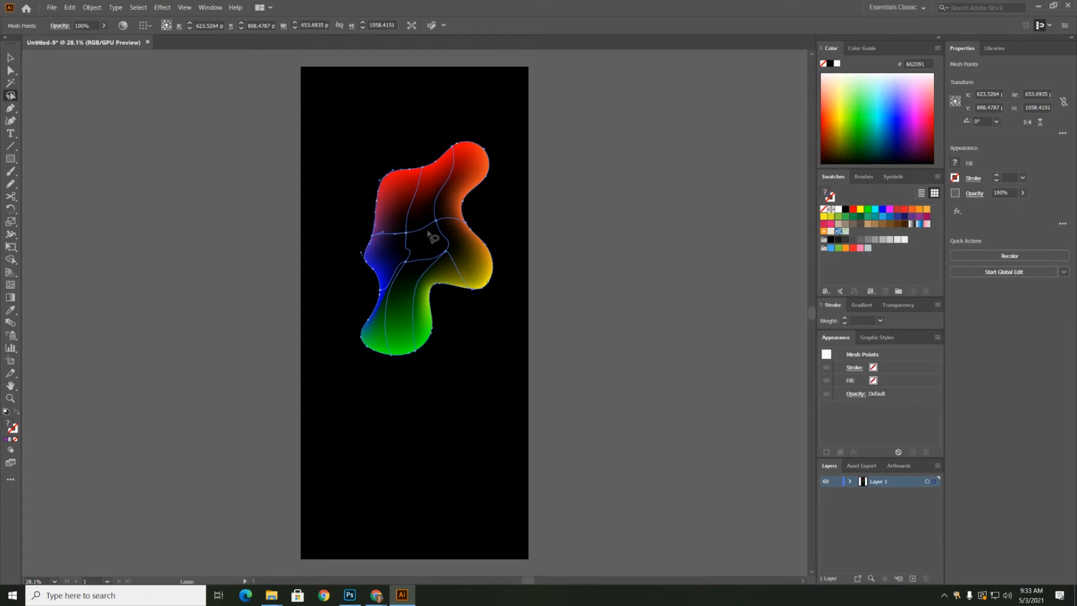
click(912, 217)
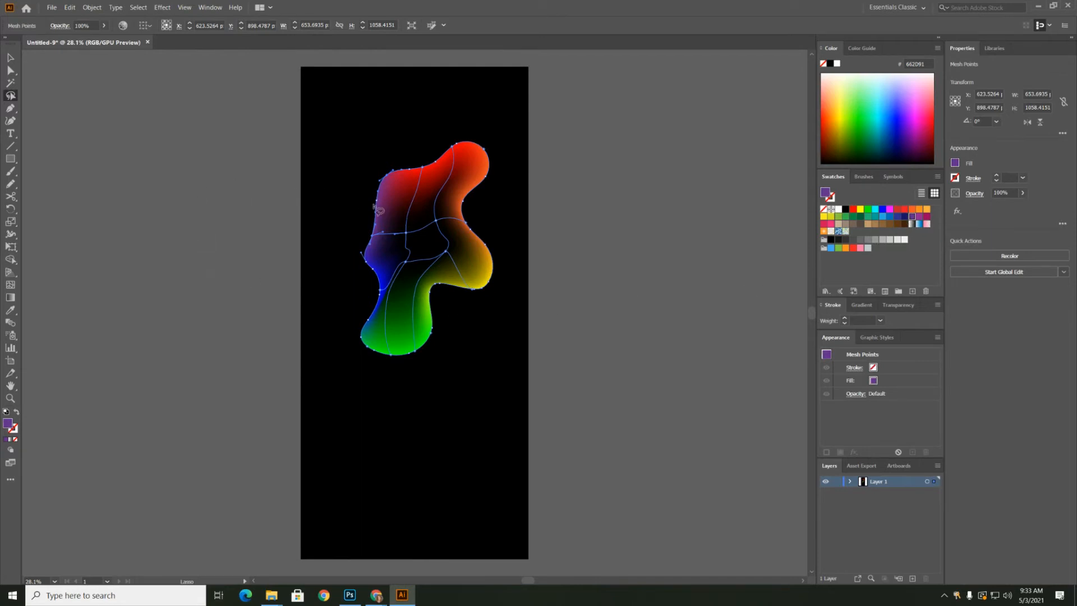
click(223, 191)
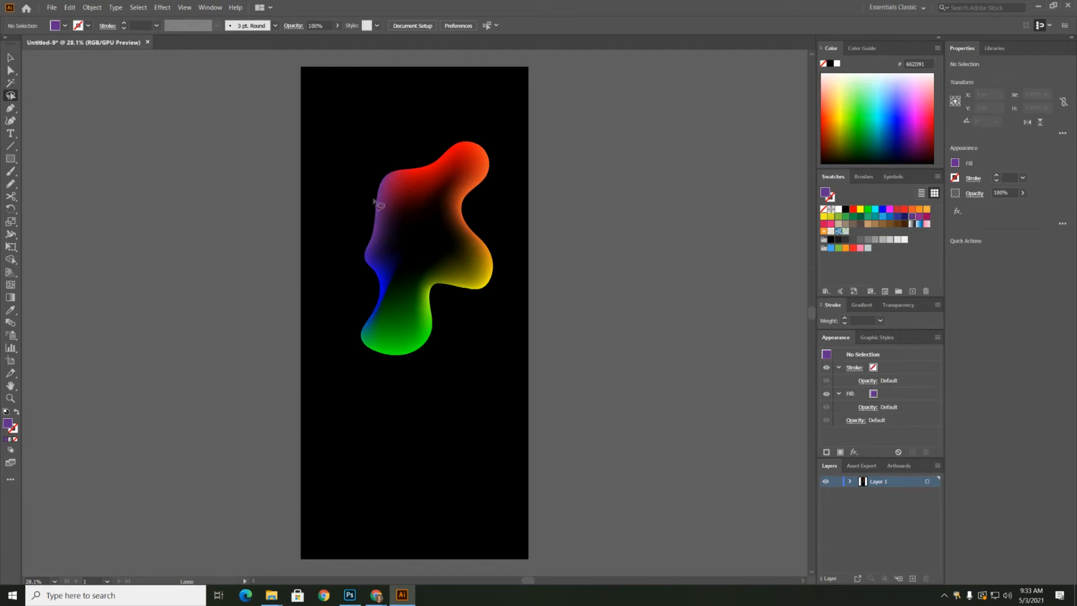
- Set the whole rainbow blob's blending mode to Screen
click(10, 57)
click(412, 199)
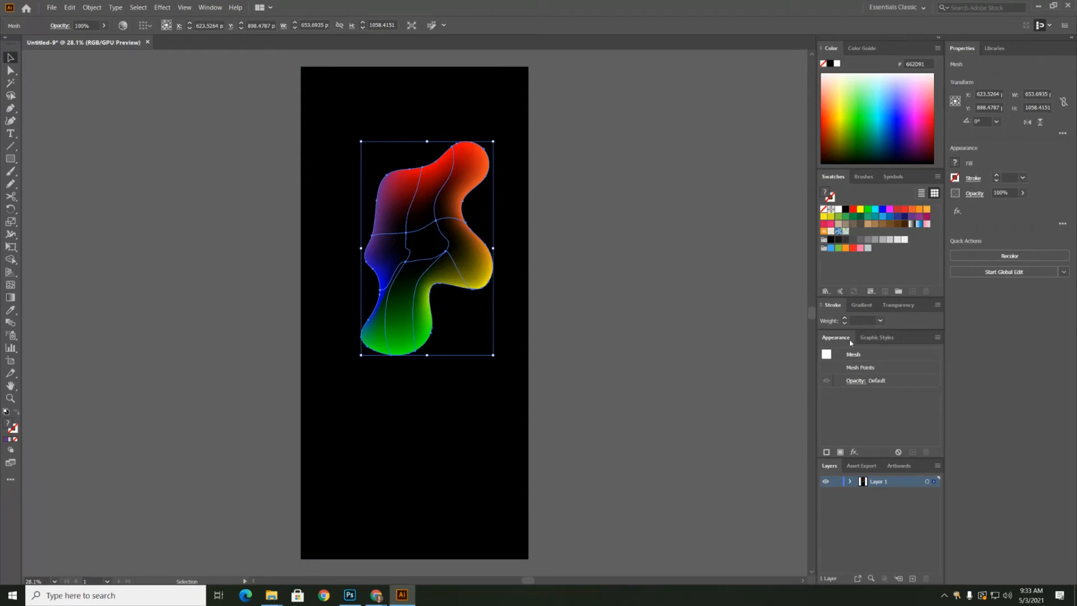
click(851, 381)
click(772, 401)
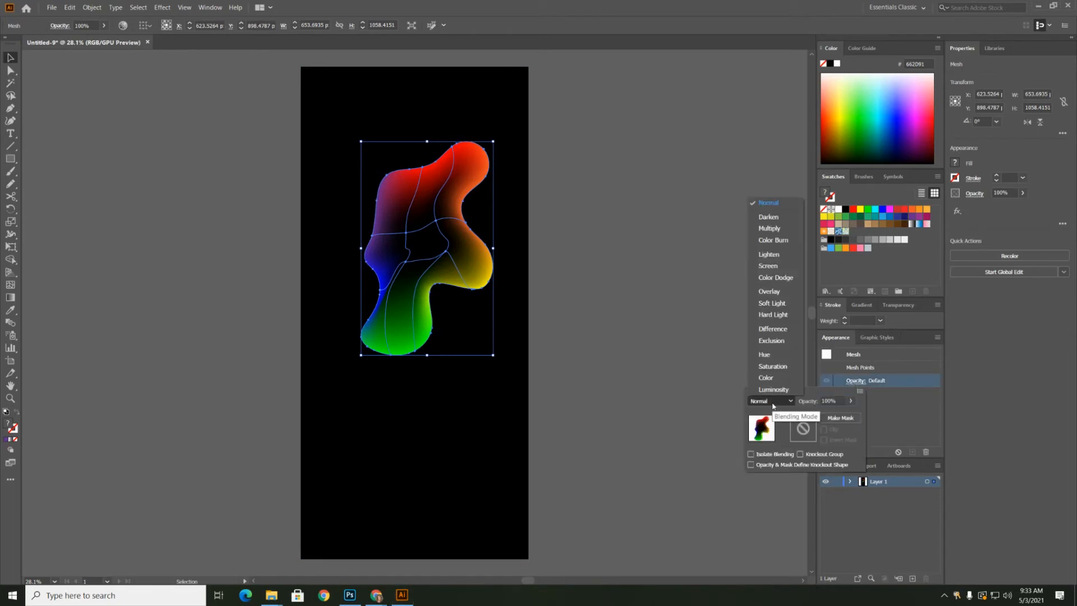
click(773, 267)
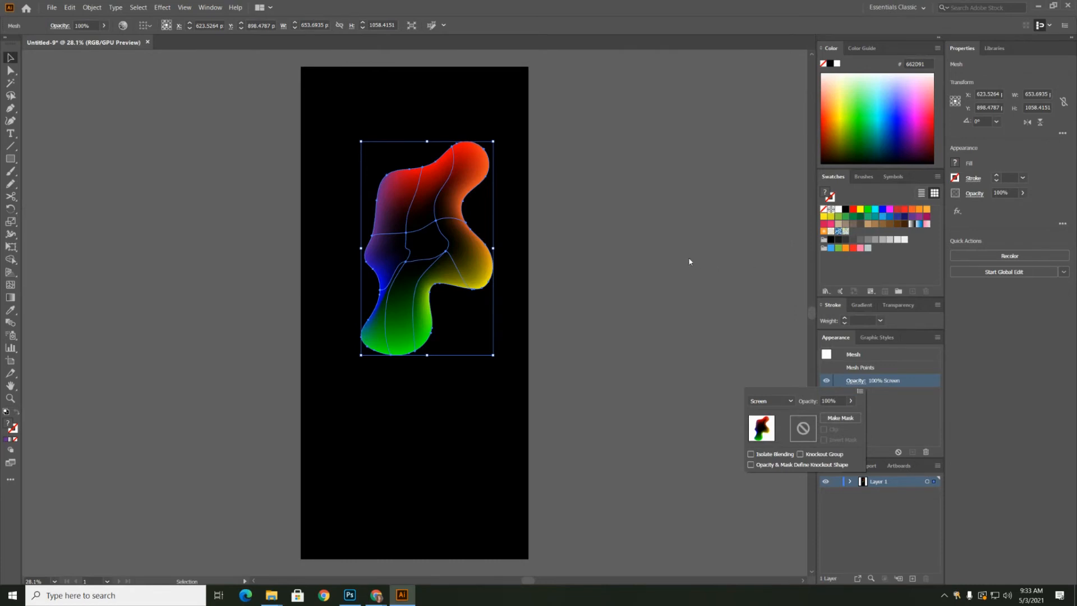
click(667, 244)
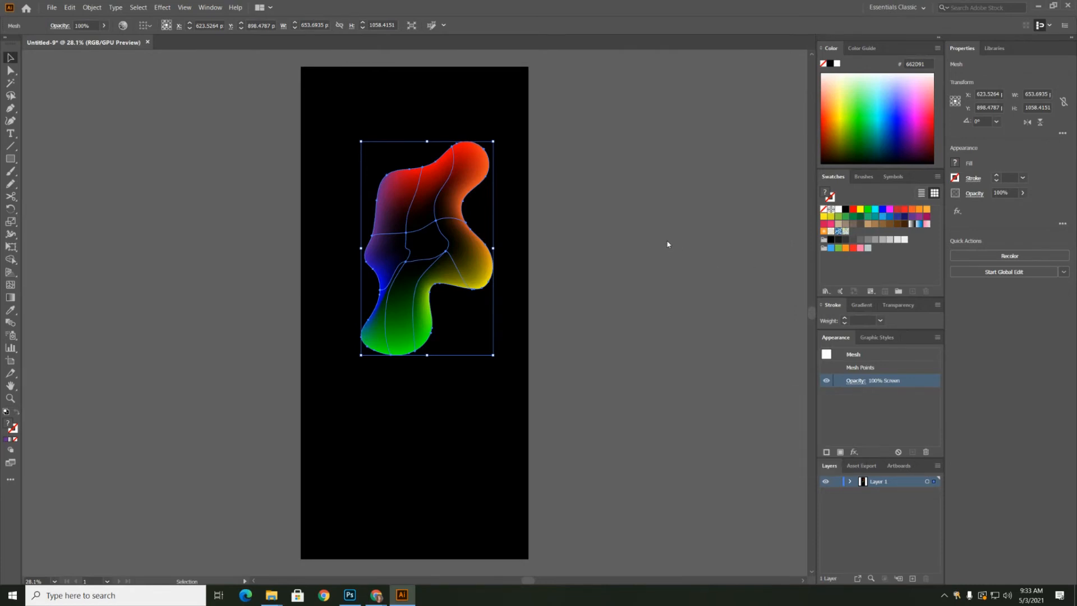
- Draw a closed four-lobed blob about 778 by 670 px below the first with the Pencil tool and convert it into a gradient mesh
click(11, 184)
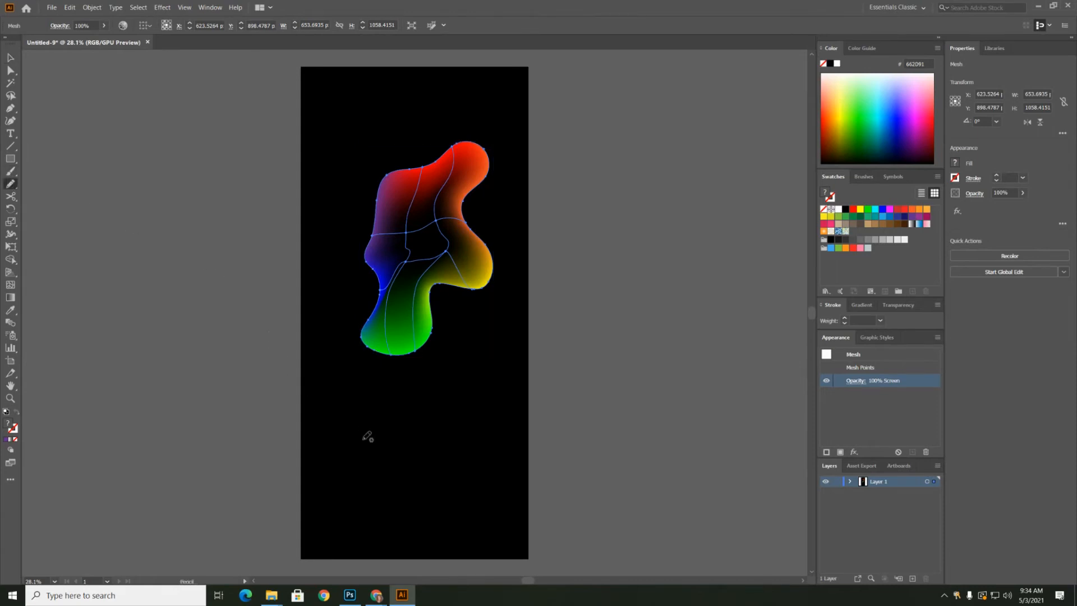
mouse_move(393, 426)
mouse_down()
mouse_move(468, 406)
mouse_move(484, 443)
mouse_move(453, 468)
mouse_move(460, 511)
mouse_move(431, 539)
mouse_move(403, 516)
mouse_move(372, 525)
mouse_move(331, 509)
mouse_move(354, 484)
mouse_move(340, 447)
mouse_move(354, 423)
mouse_move(392, 422)
mouse_up()
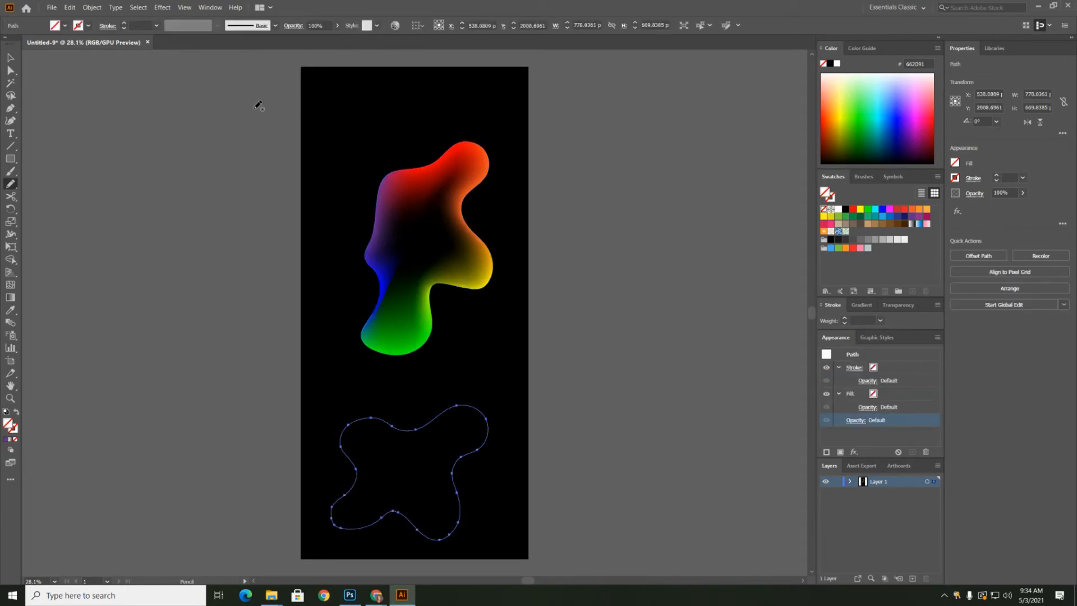
click(92, 7)
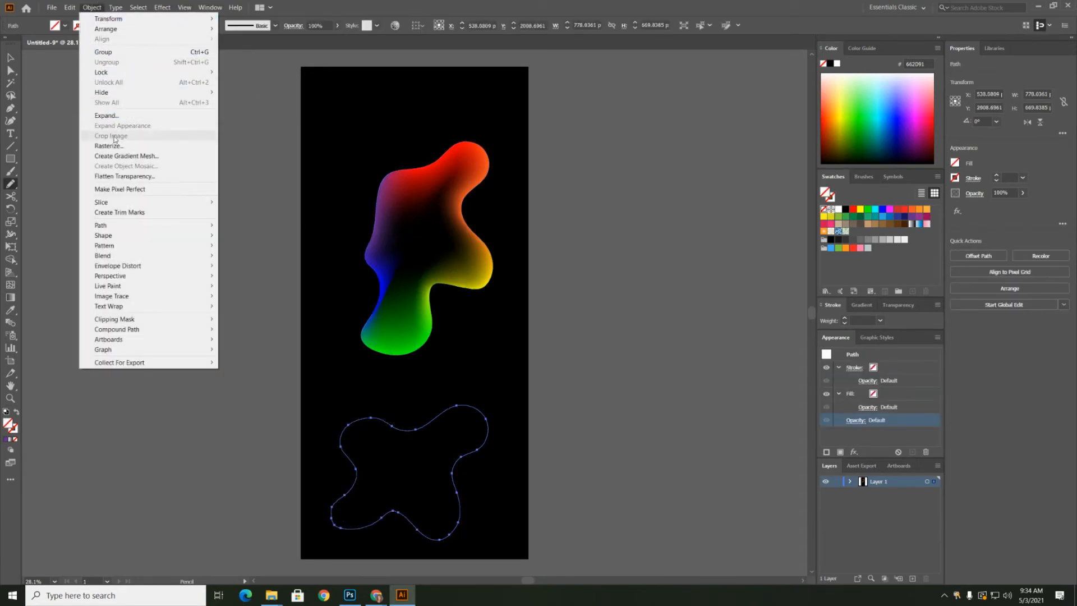
click(122, 156)
click(530, 332)
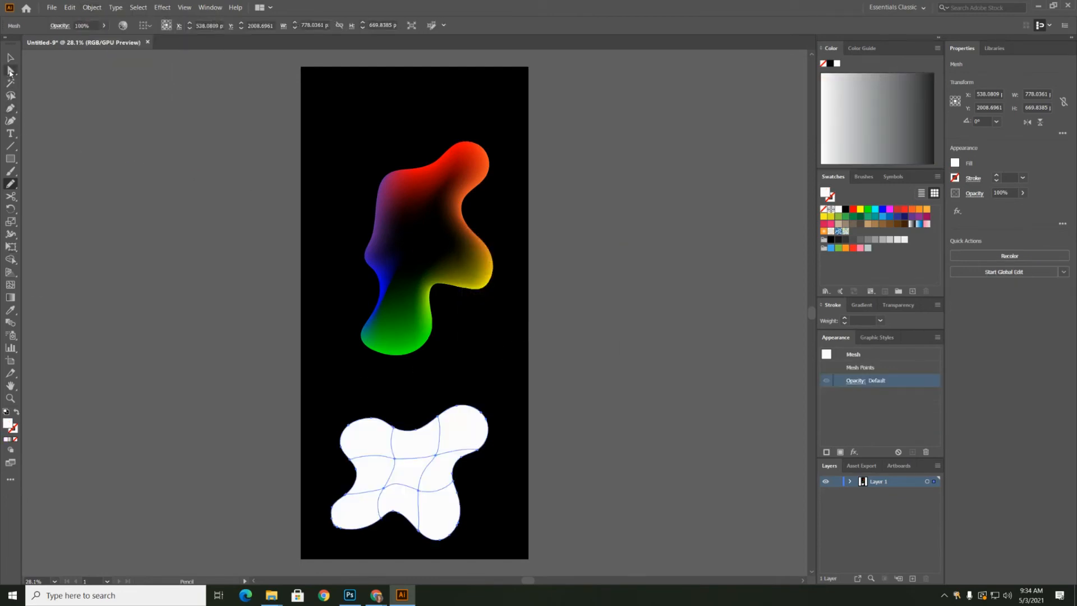
- Select the lower blob's inner mesh points together and colour them black
click(10, 69)
drag(395, 462, 416, 491)
click(385, 489)
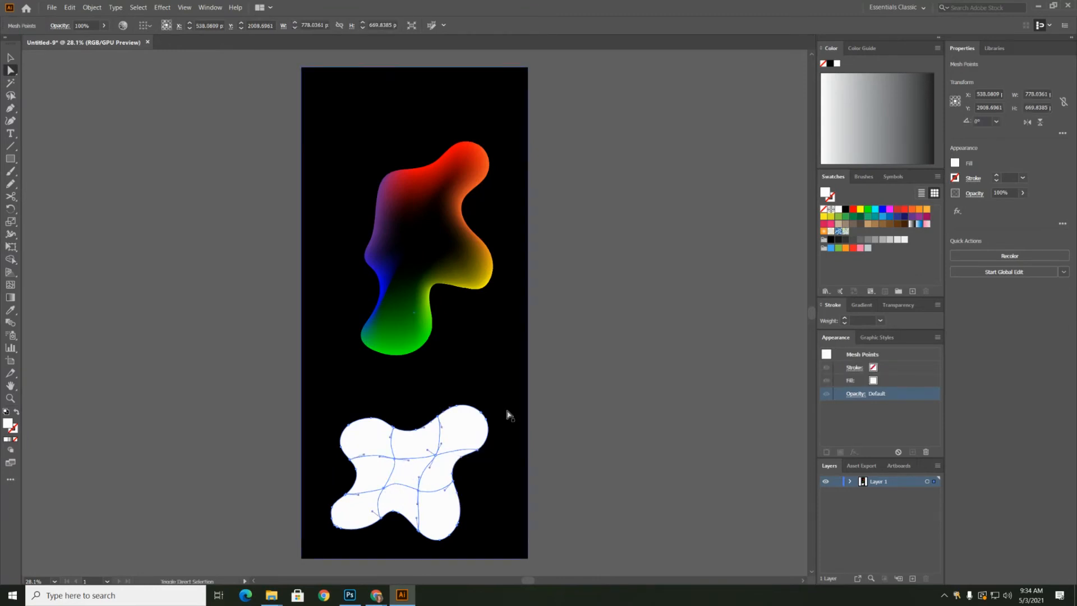
click(846, 210)
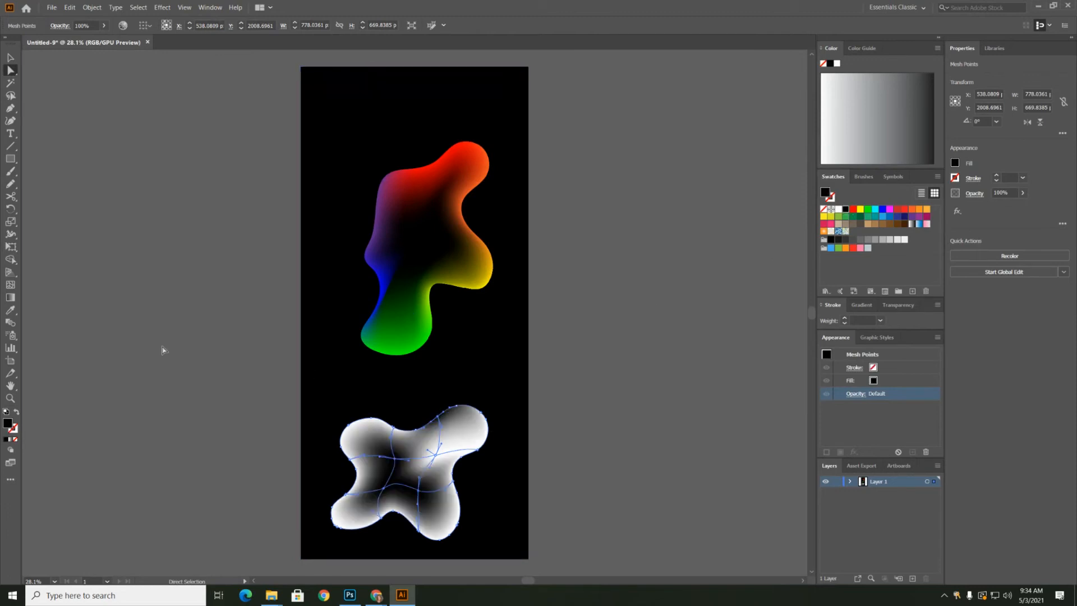
- Lasso the edge mesh points of the lower blob's upper right lobe and colour them red, and colour the right edge points below orange (F15A24)
click(10, 96)
mouse_move(431, 421)
mouse_down()
mouse_move(473, 422)
mouse_move(470, 458)
mouse_move(504, 433)
mouse_move(426, 419)
mouse_up()
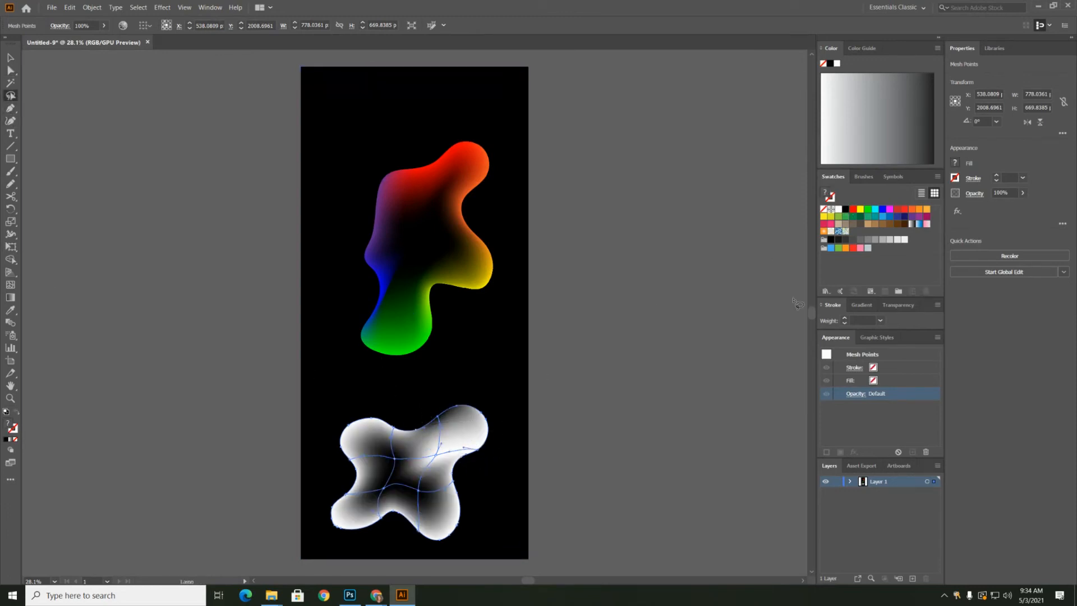
click(853, 209)
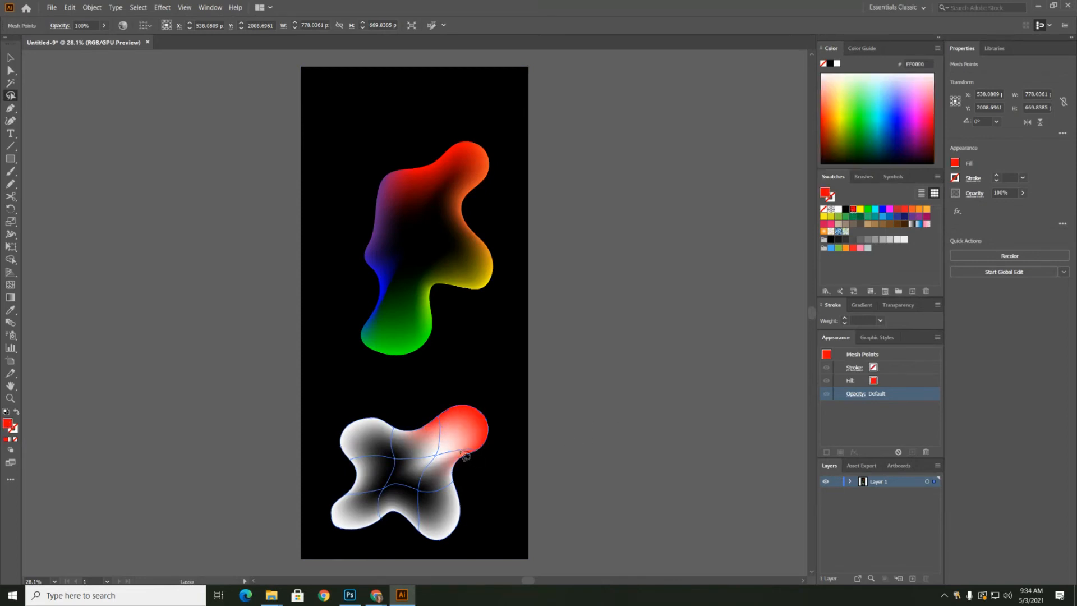
mouse_move(468, 451)
mouse_down()
mouse_move(451, 535)
mouse_move(480, 504)
mouse_move(483, 462)
mouse_up()
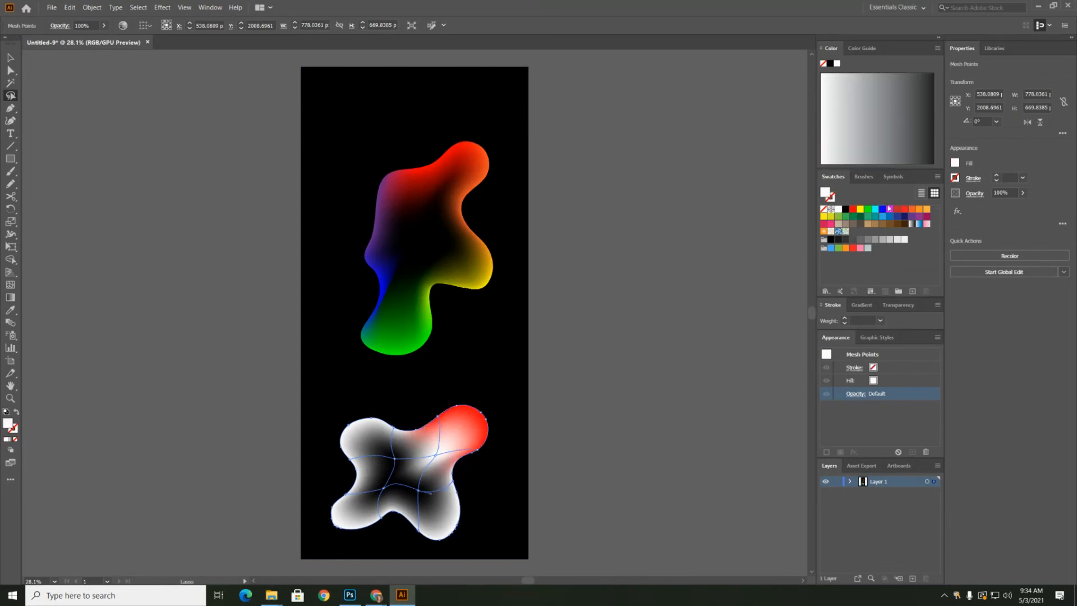
click(908, 210)
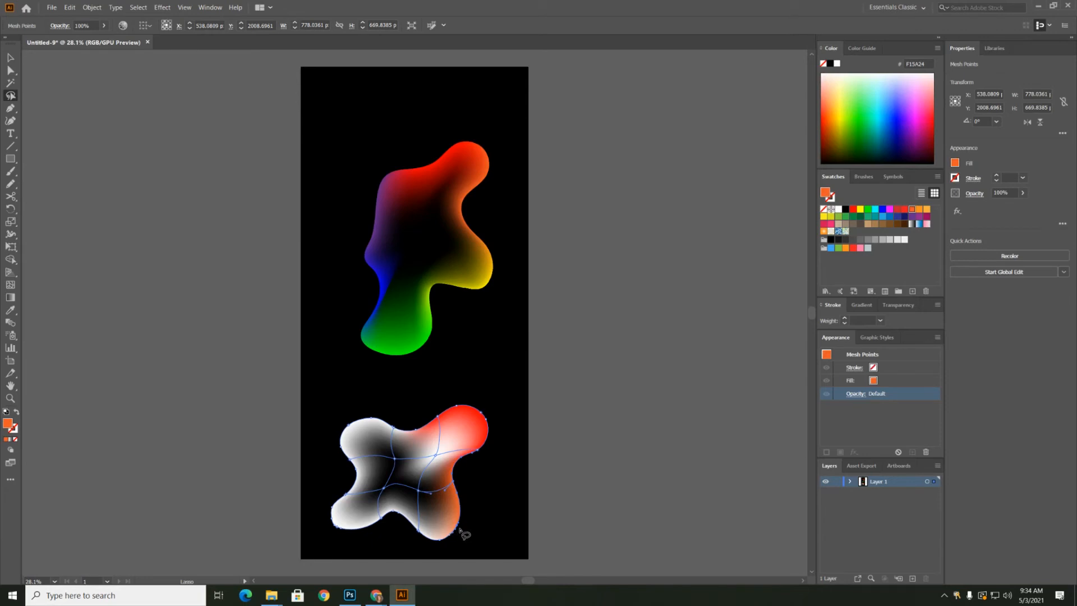
- Lasso the edge mesh points of the lower blob's lower right lobe and colour them yellow, and colour the lower left lobe's bottom edge points green
mouse_move(463, 534)
mouse_down()
mouse_move(415, 513)
mouse_move(408, 553)
mouse_move(489, 530)
mouse_up()
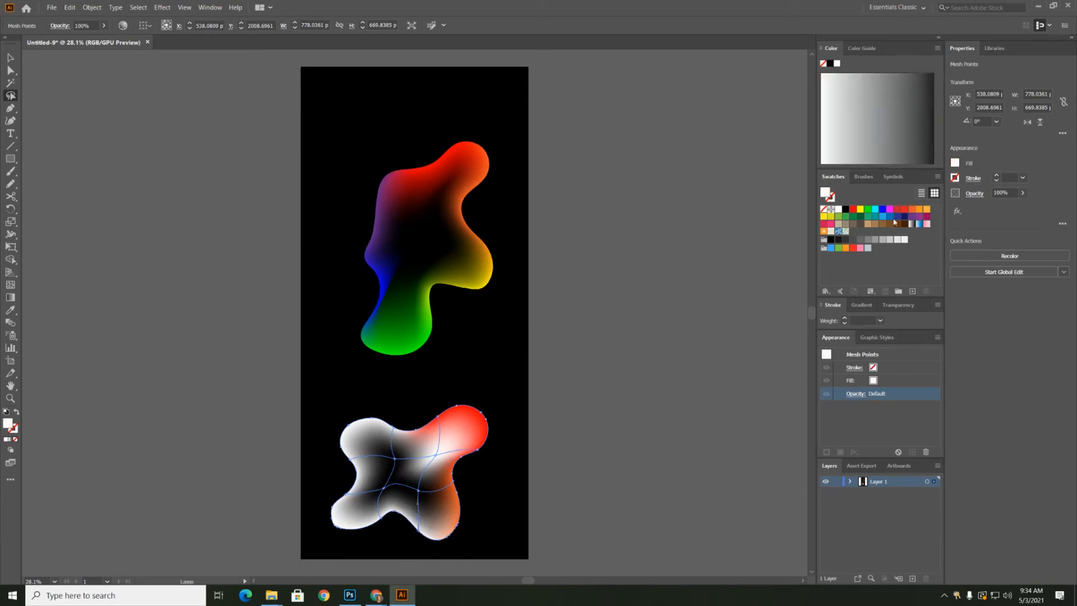
click(858, 210)
mouse_move(401, 515)
mouse_down()
mouse_move(367, 517)
mouse_move(322, 510)
mouse_move(338, 537)
mouse_move(404, 519)
mouse_up()
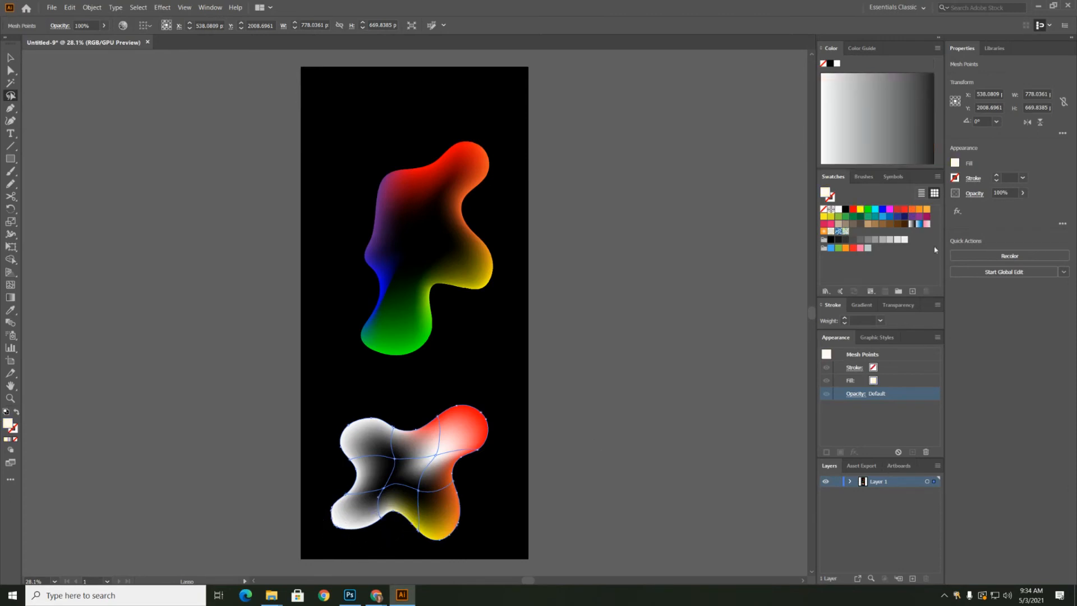
click(861, 210)
- Lasso the lower blob's left edge mesh points and colour them blue, and colour the upper left lobe's top edge points violet (662D91)
mouse_move(330, 517)
mouse_down()
mouse_move(359, 495)
mouse_move(363, 463)
mouse_move(336, 434)
mouse_move(315, 467)
mouse_move(328, 516)
mouse_up()
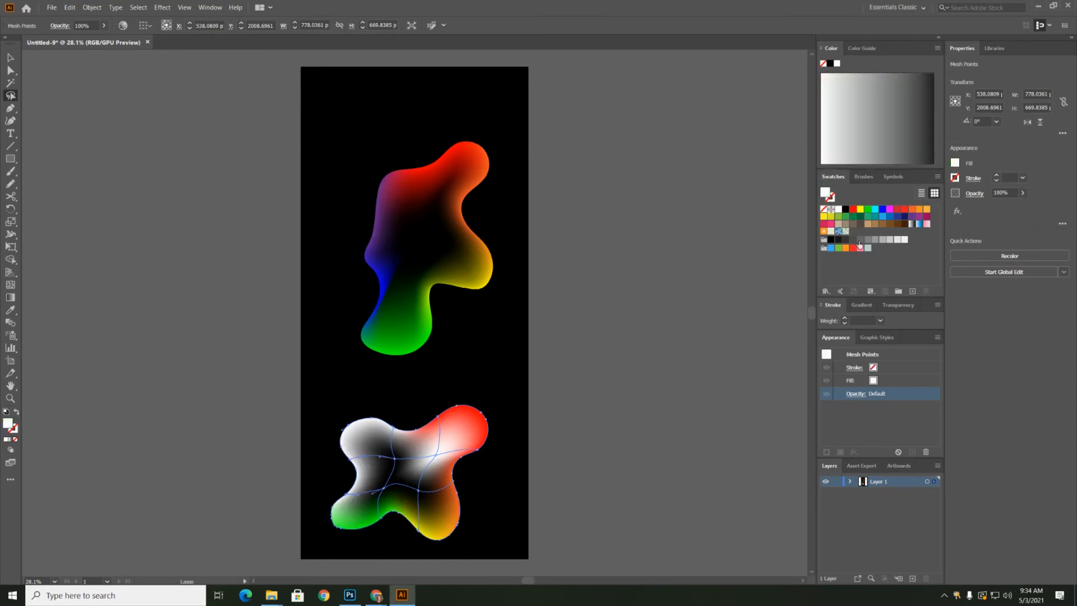
click(881, 211)
mouse_move(340, 443)
mouse_down()
mouse_move(415, 438)
mouse_move(411, 411)
mouse_move(338, 406)
mouse_move(337, 436)
mouse_up()
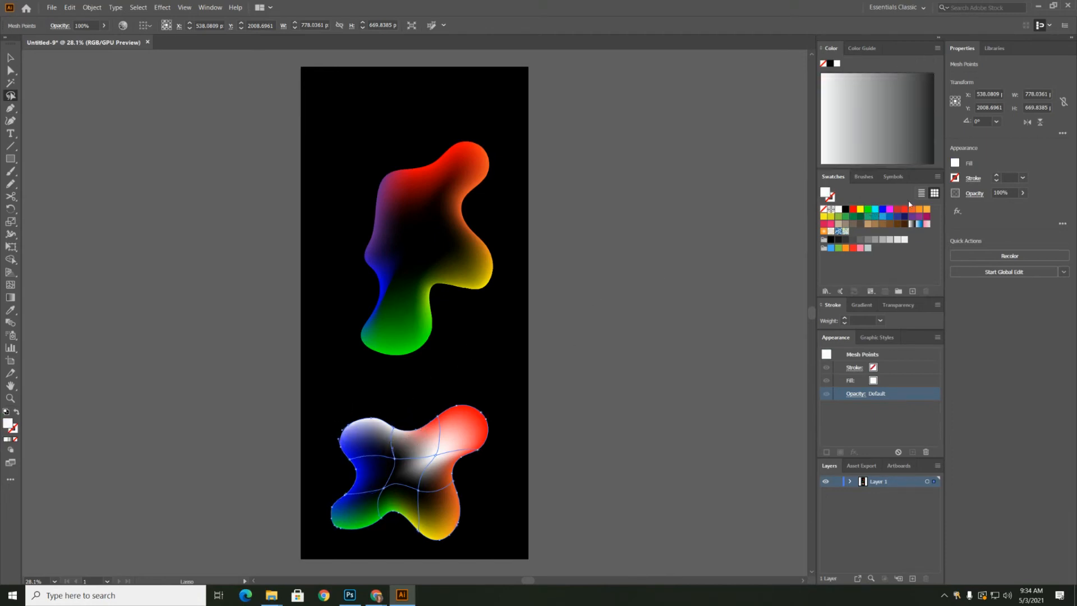
click(911, 216)
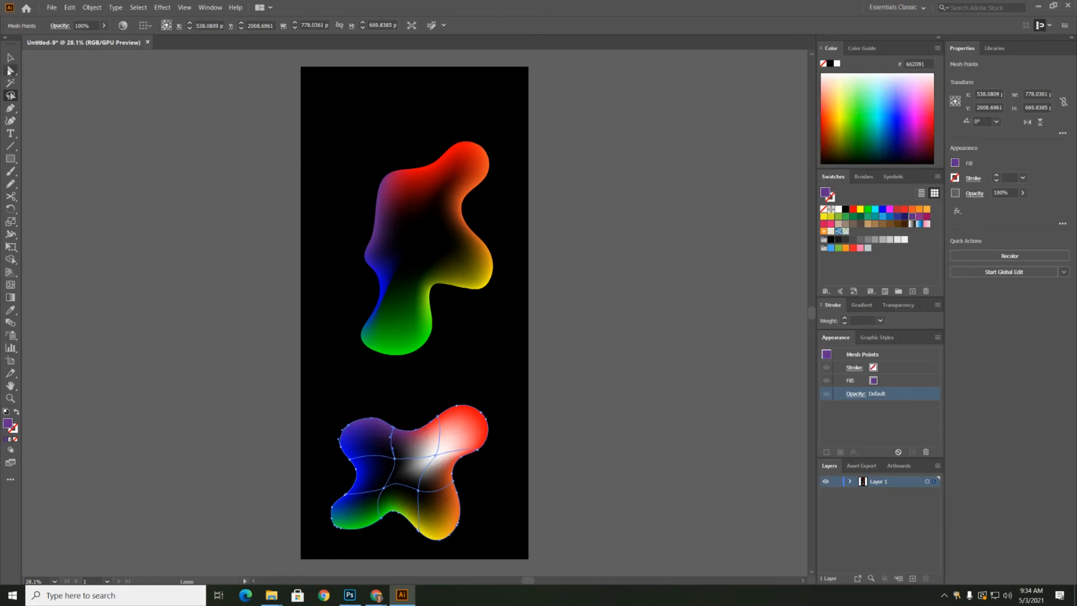
- Try to select the lower blob's white inner mesh point directly and colour it black
click(10, 70)
click(435, 459)
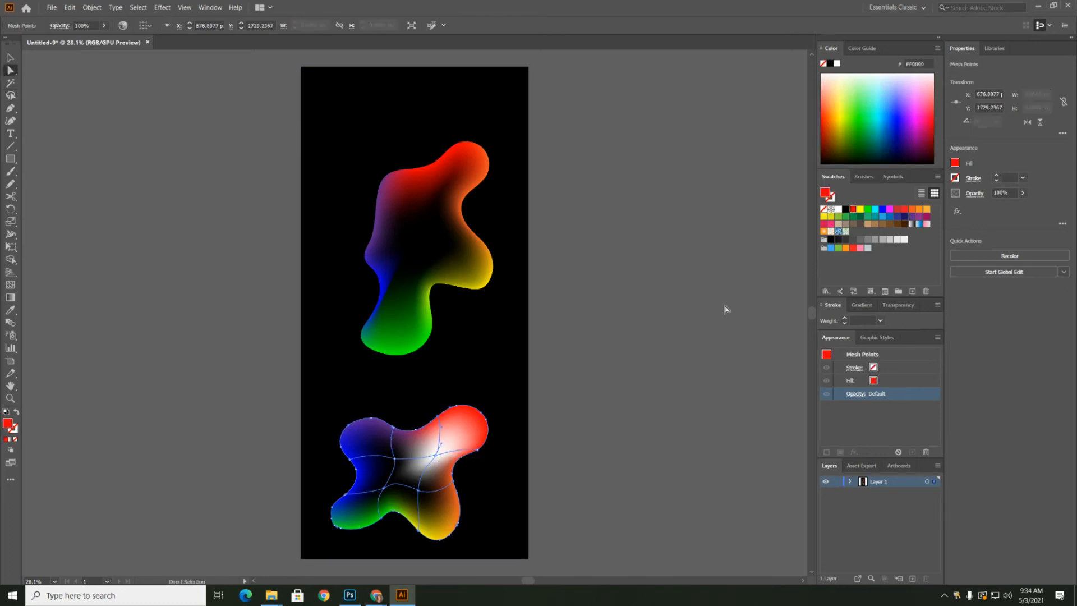
click(845, 209)
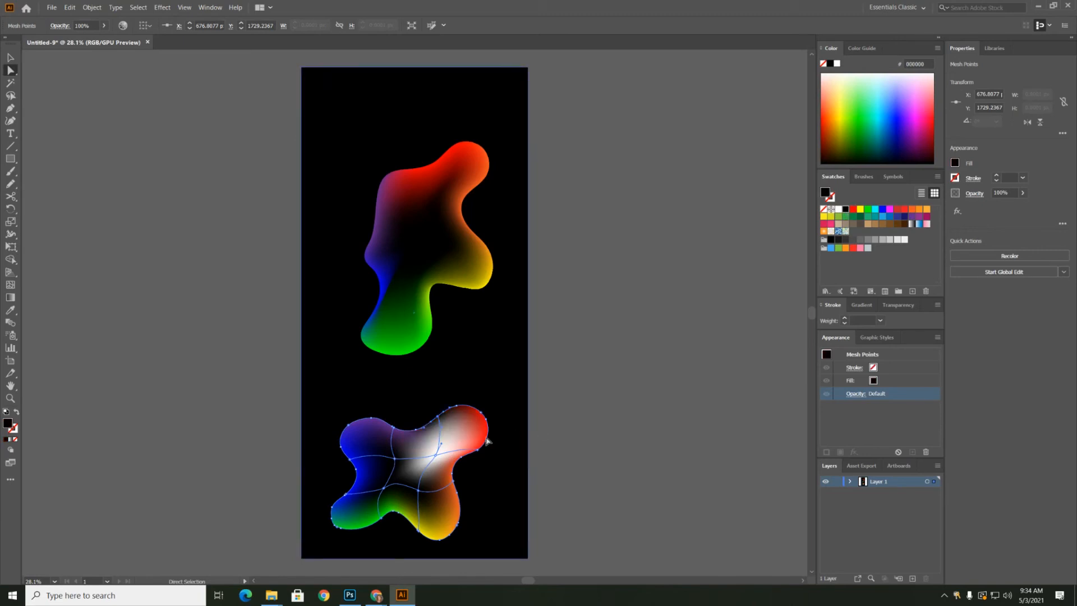
key(ctrl+z)
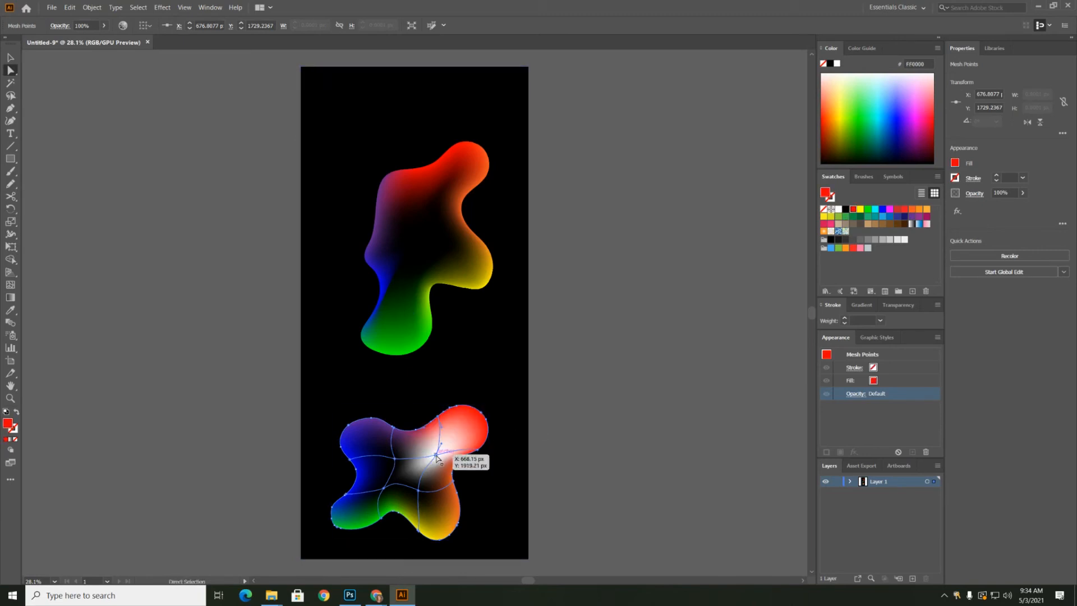
click(484, 464)
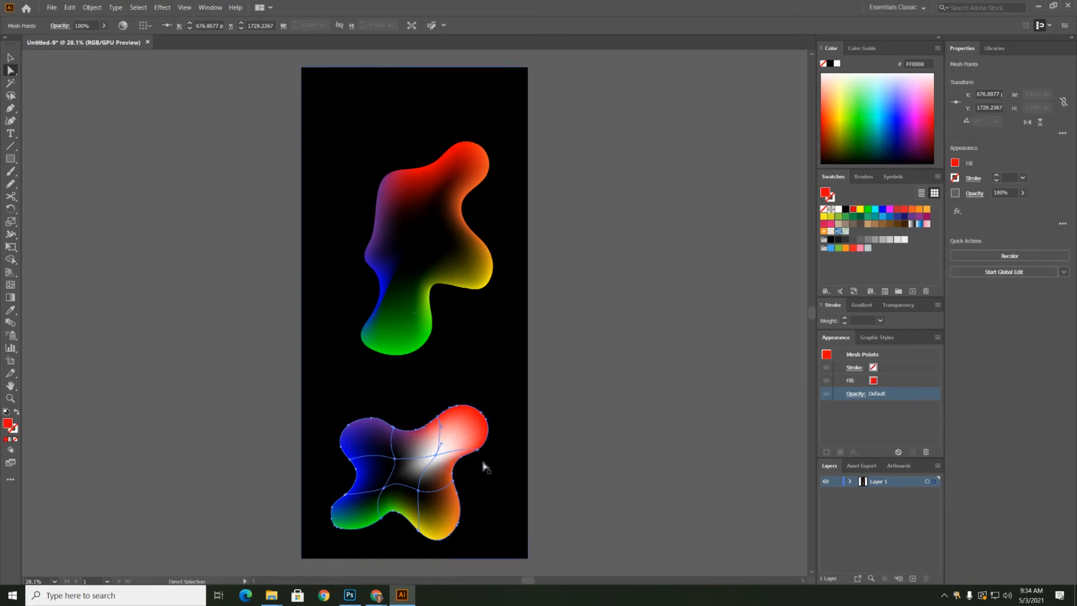
click(437, 454)
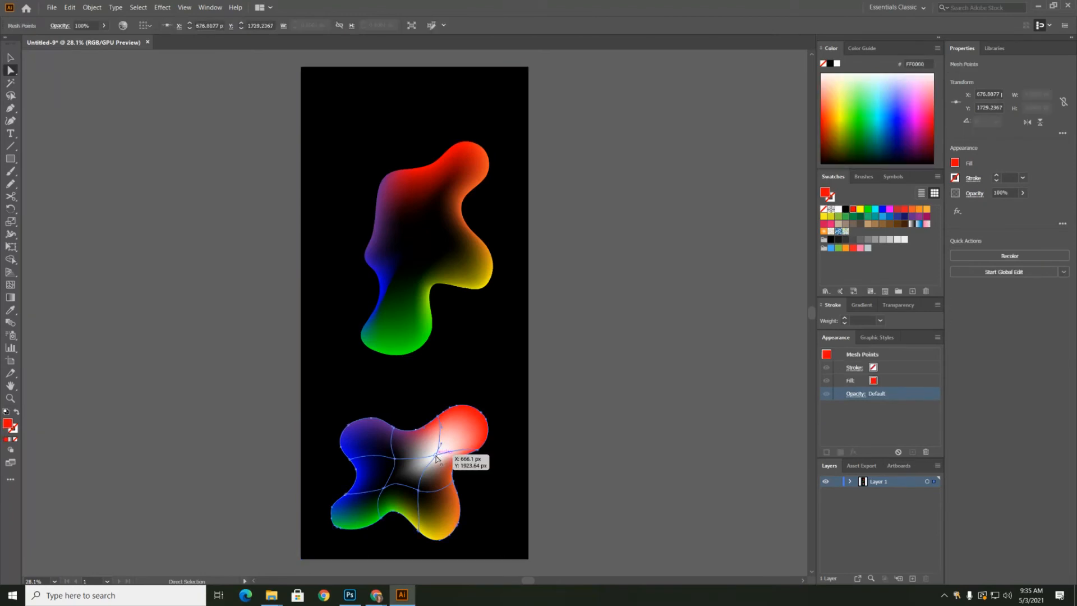
click(845, 209)
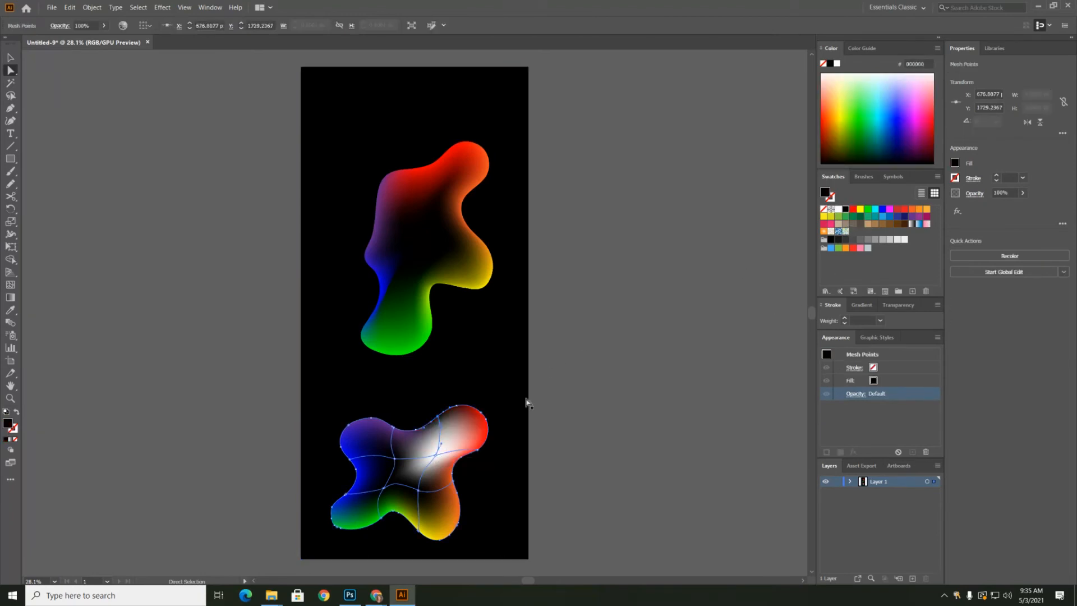
- Lasso the lower blob's white upper right inner mesh point and colour it black
click(10, 95)
mouse_move(449, 443)
mouse_down()
mouse_move(429, 468)
mouse_move(418, 449)
mouse_move(446, 431)
mouse_move(455, 455)
mouse_up()
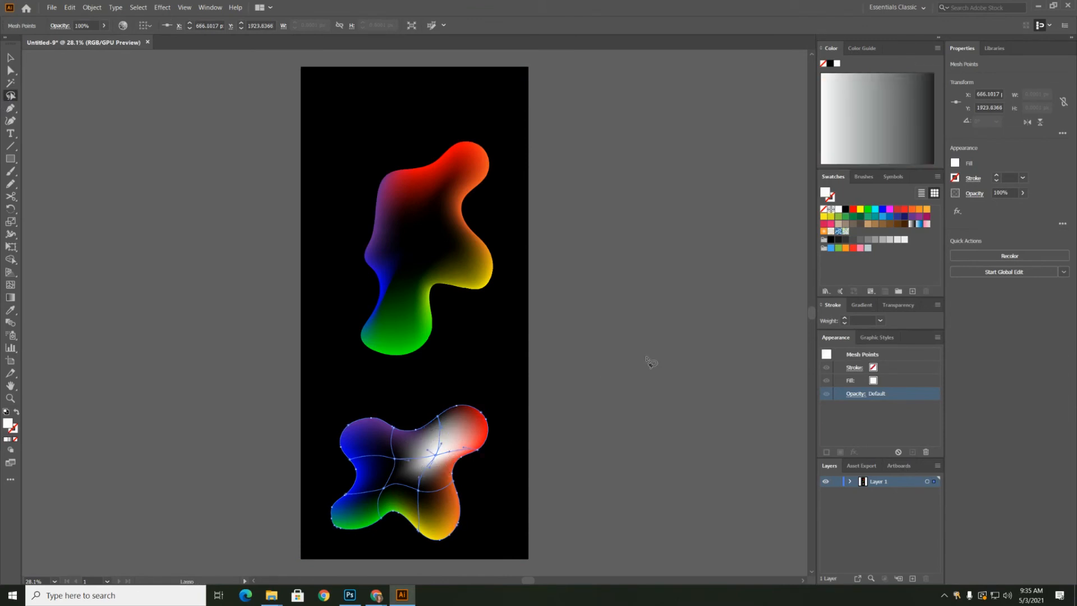
click(846, 209)
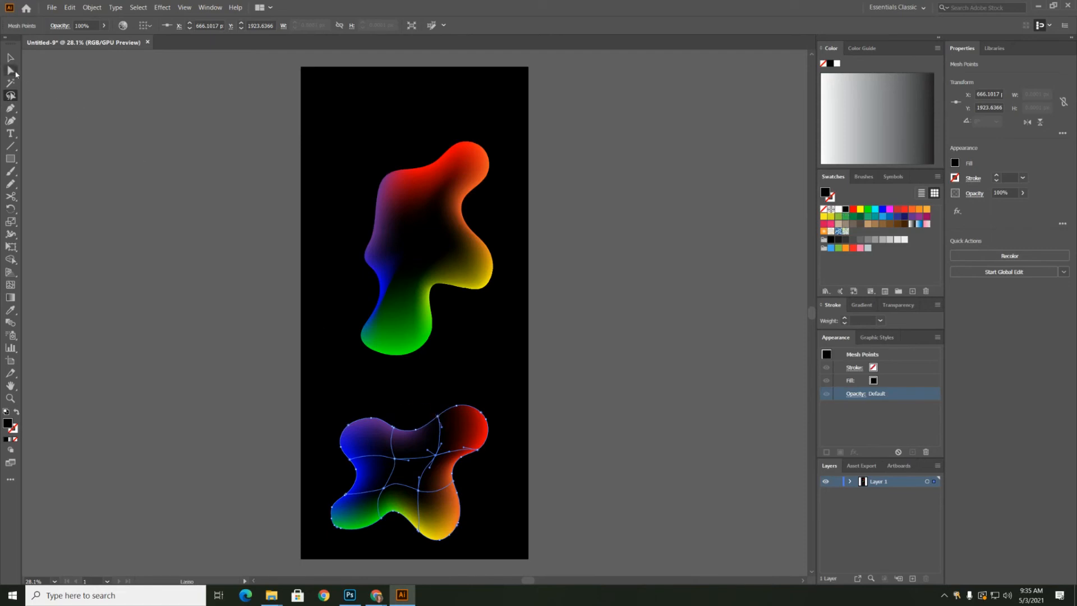
- Lasso the top edge mesh points of the lower blob's upper right lobe, recolour them red and deselect the mesh
mouse_move(418, 410)
mouse_down()
mouse_move(461, 405)
mouse_move(422, 437)
mouse_move(411, 430)
mouse_move(444, 397)
mouse_move(476, 402)
mouse_up()
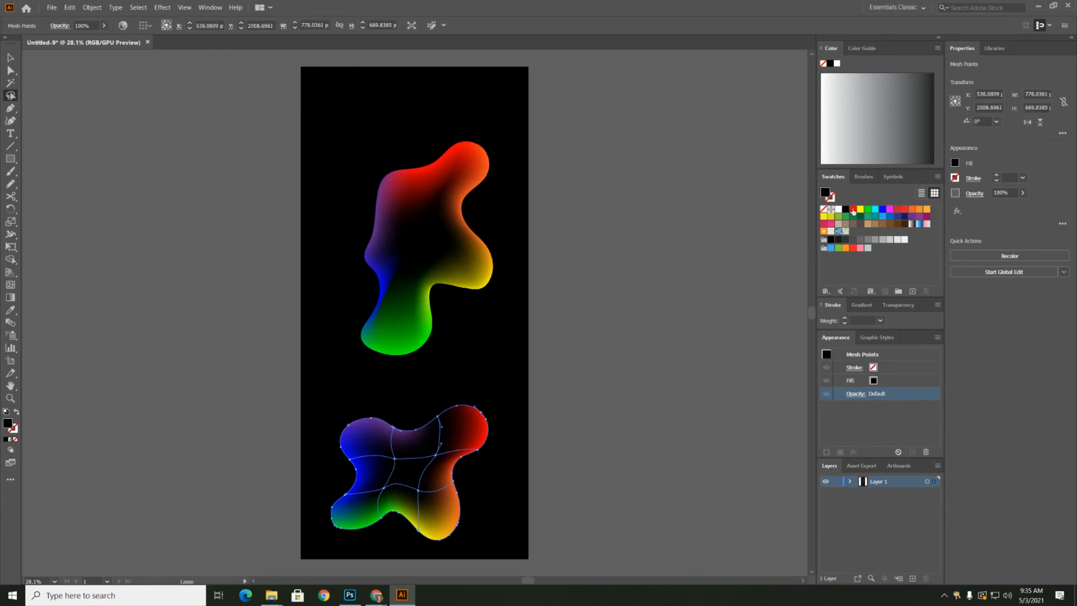
click(852, 209)
click(195, 294)
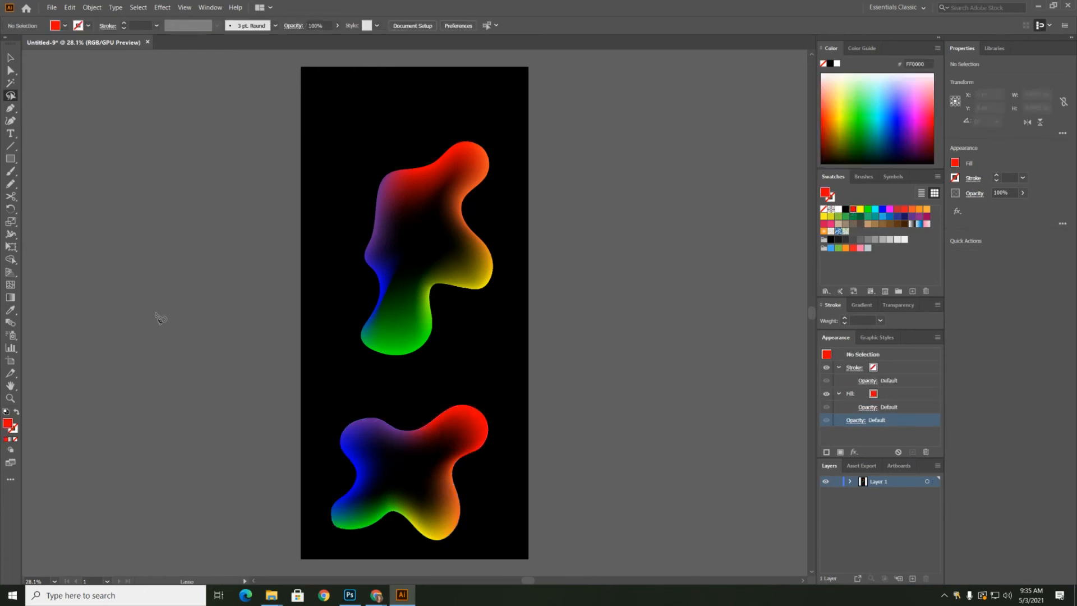
- Set the whole lower blob's blending mode to Screen
click(10, 57)
click(376, 436)
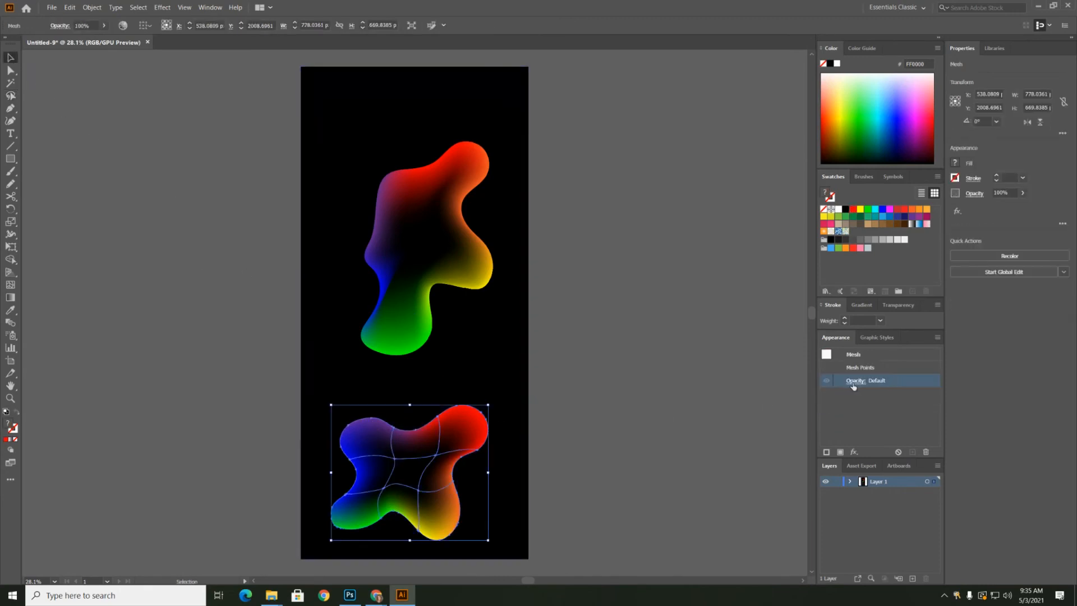
click(854, 381)
click(770, 400)
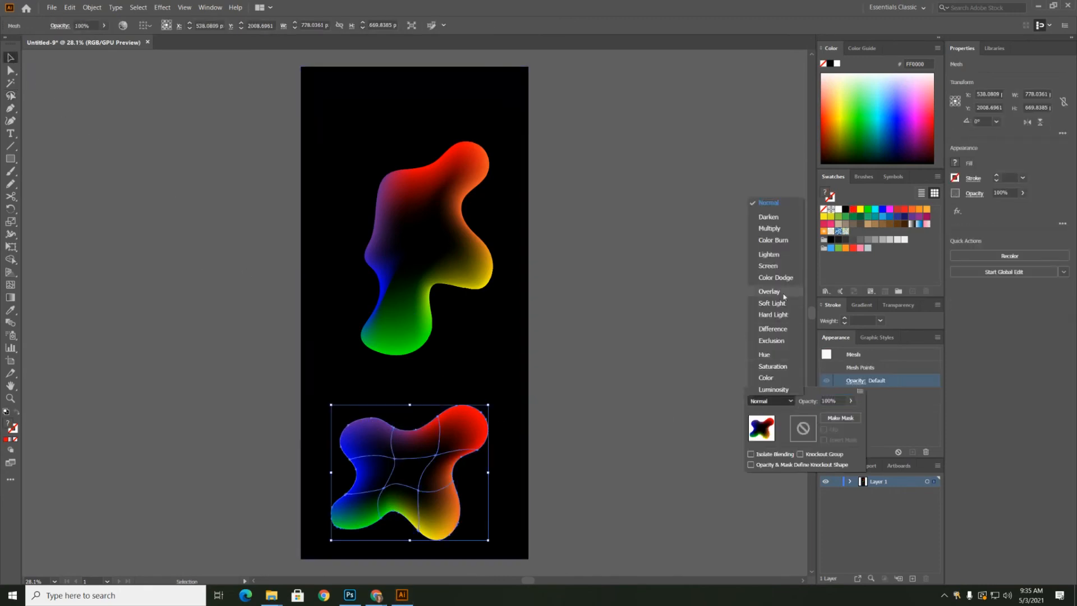
click(768, 266)
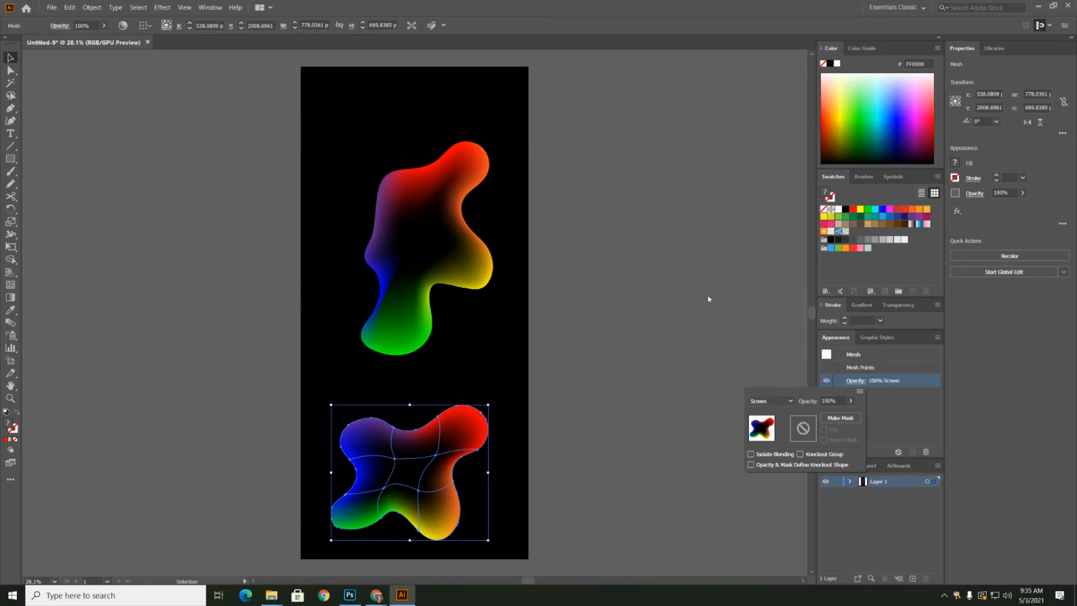
- Enlarge the lower blob to about 916 × 728 px, rotate it about 32° clockwise and overlap it with the upper blob's right side
click(404, 425)
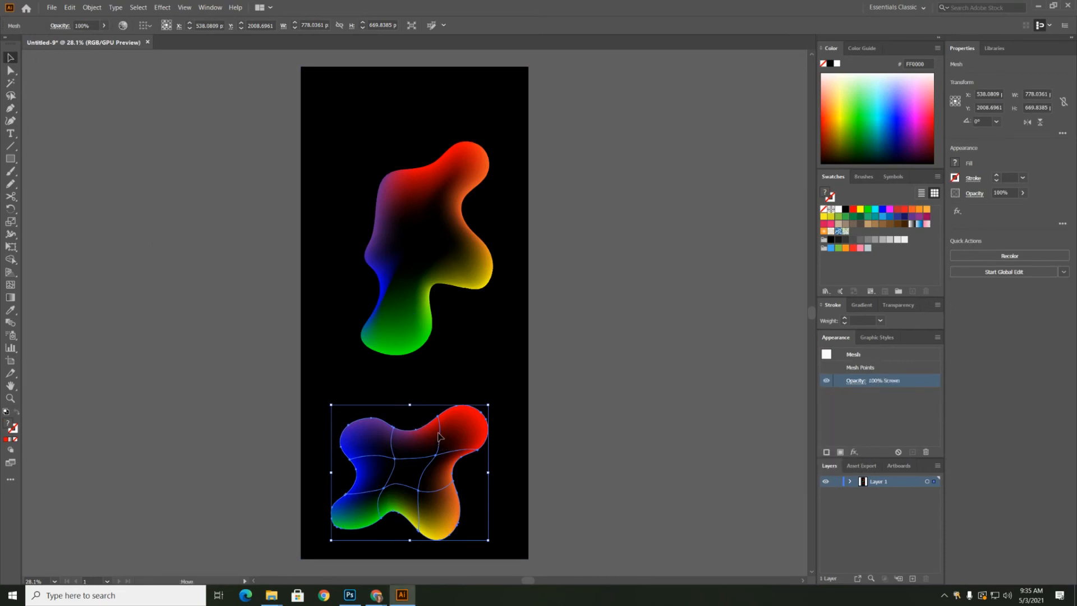
drag(438, 436, 437, 129)
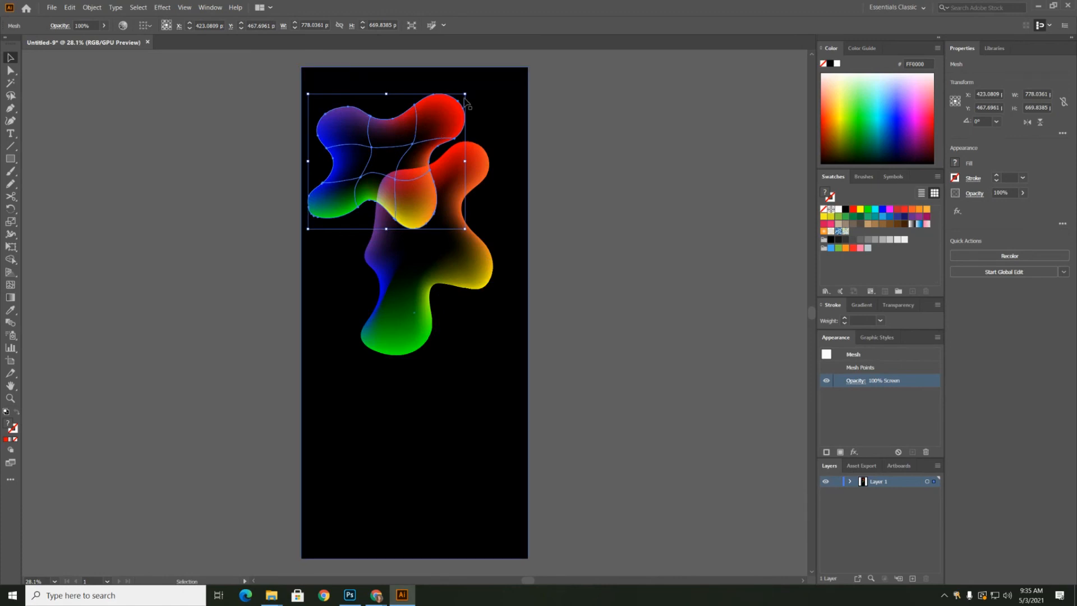
drag(468, 89, 493, 145)
drag(414, 148, 487, 222)
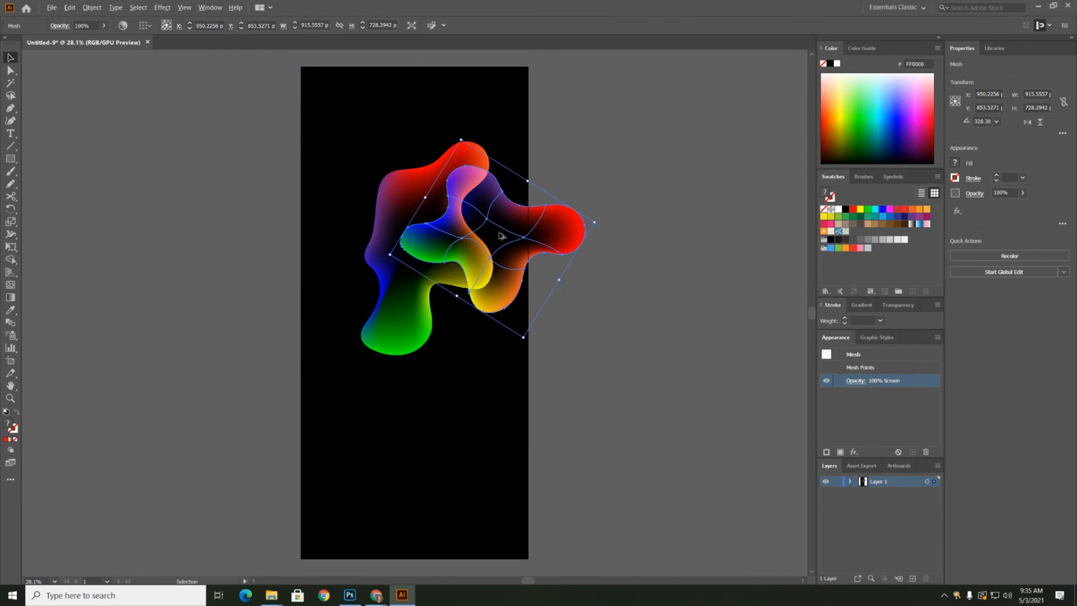
- Duplicate the rotated blob below and left of the others, and turn the copy so its yellow lobe overlaps the large blob's green lobe
drag(501, 235, 369, 397)
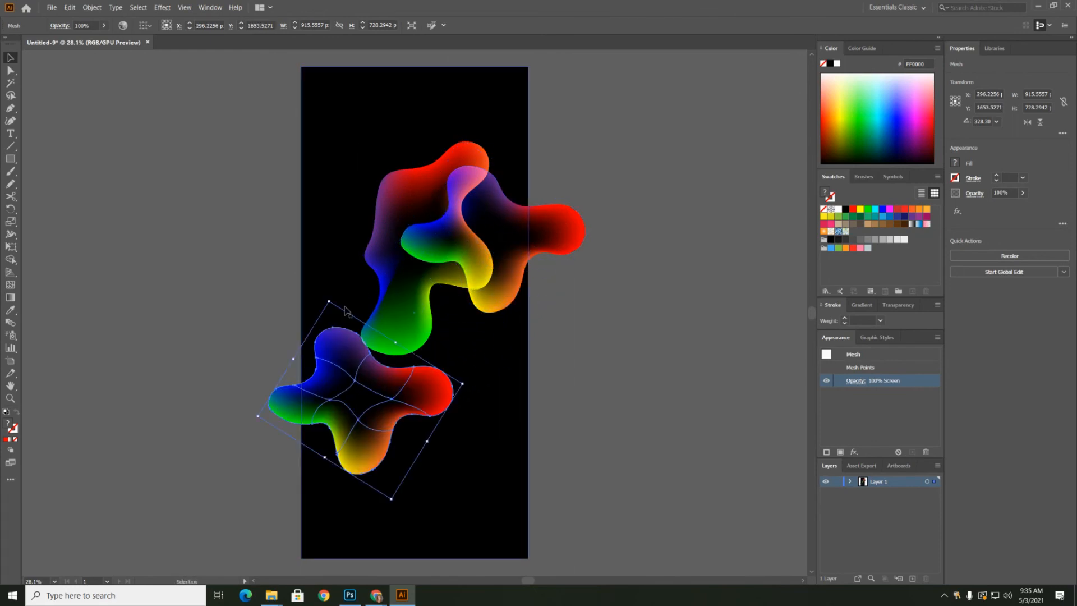
drag(327, 298, 329, 509)
drag(391, 383, 386, 357)
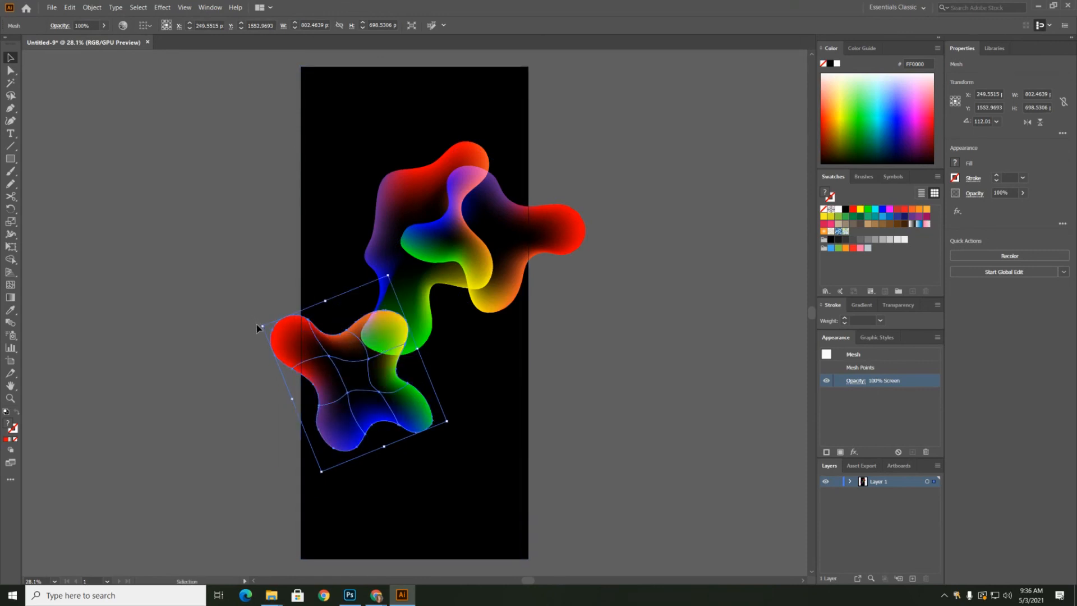
- Resize the copy to about 946 × 752 px at about 115° rotation and move it over the artboard's upper left corner
drag(257, 326, 253, 365)
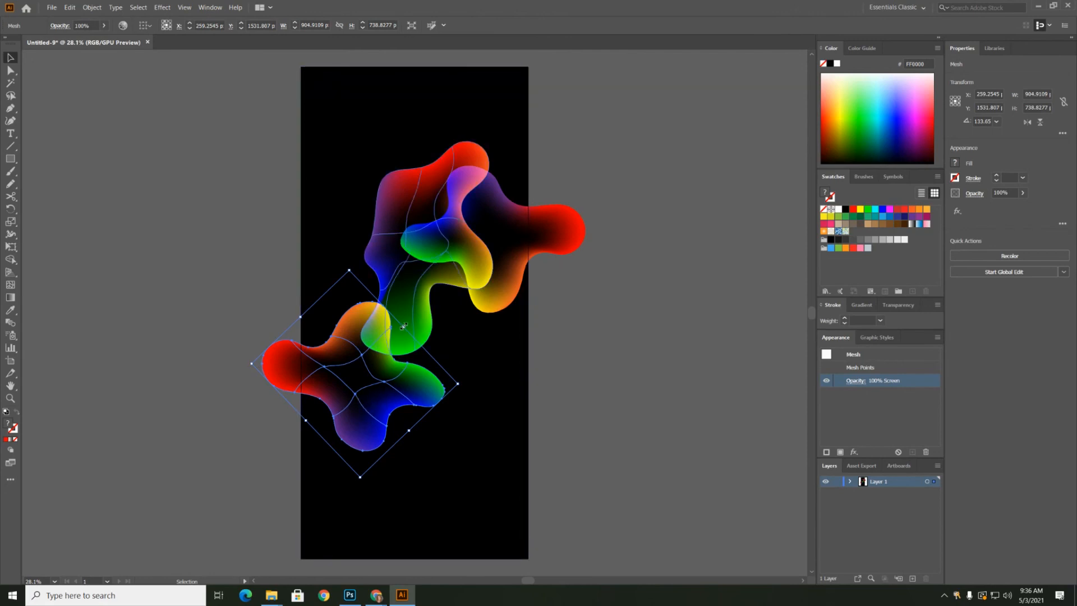
drag(404, 326, 426, 305)
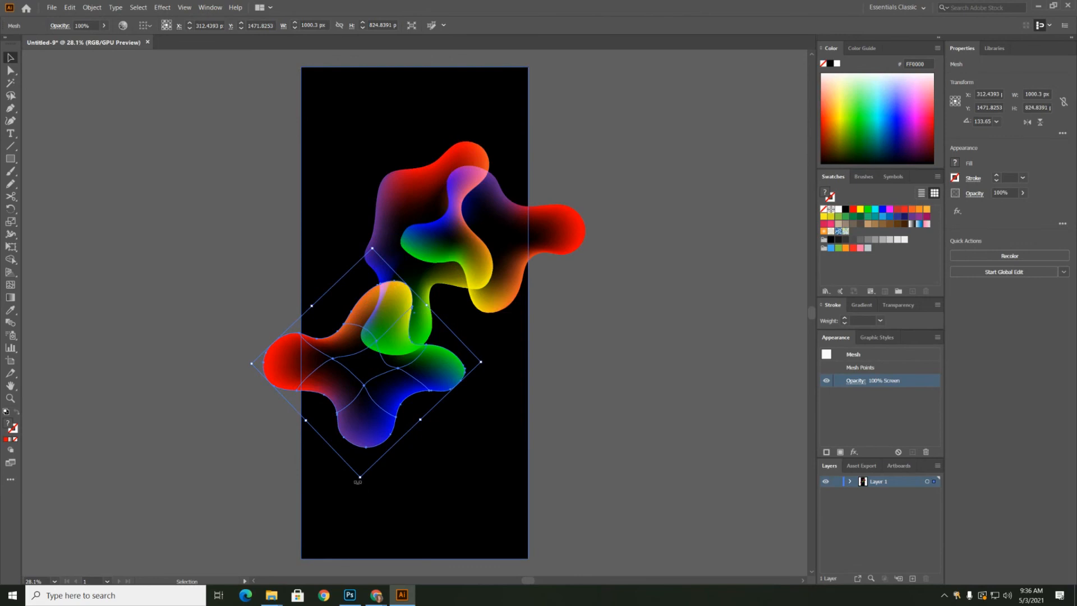
drag(357, 481, 322, 472)
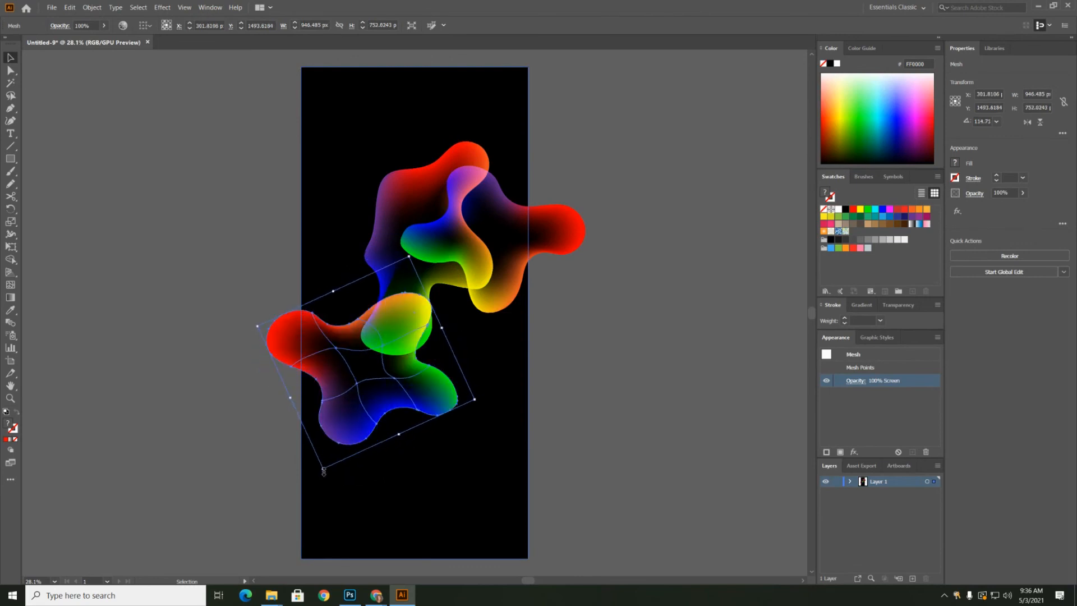
drag(364, 315, 343, 148)
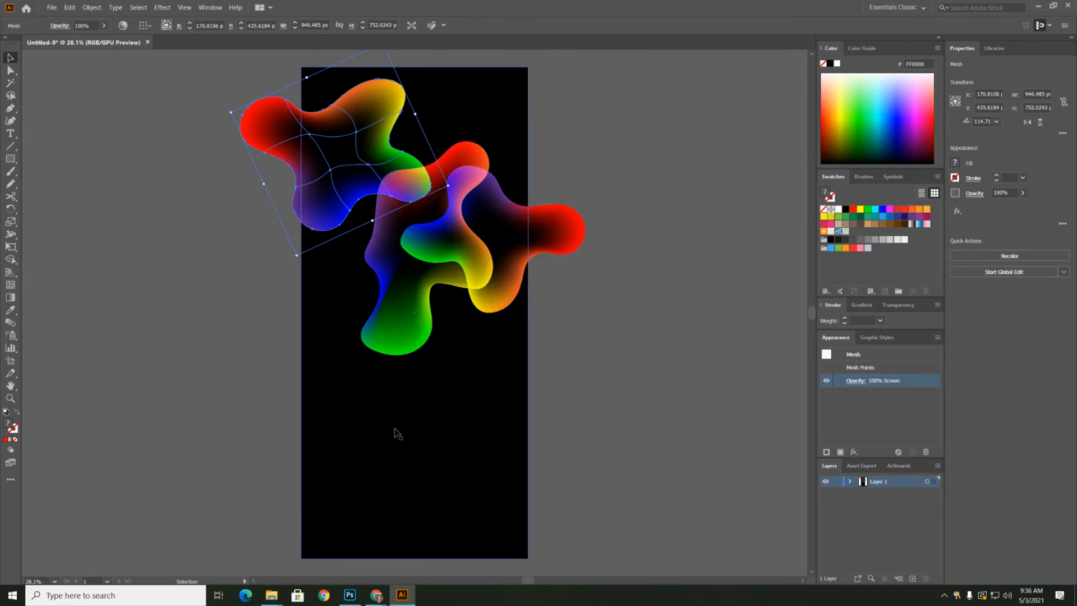
mouse_move(378, 595)
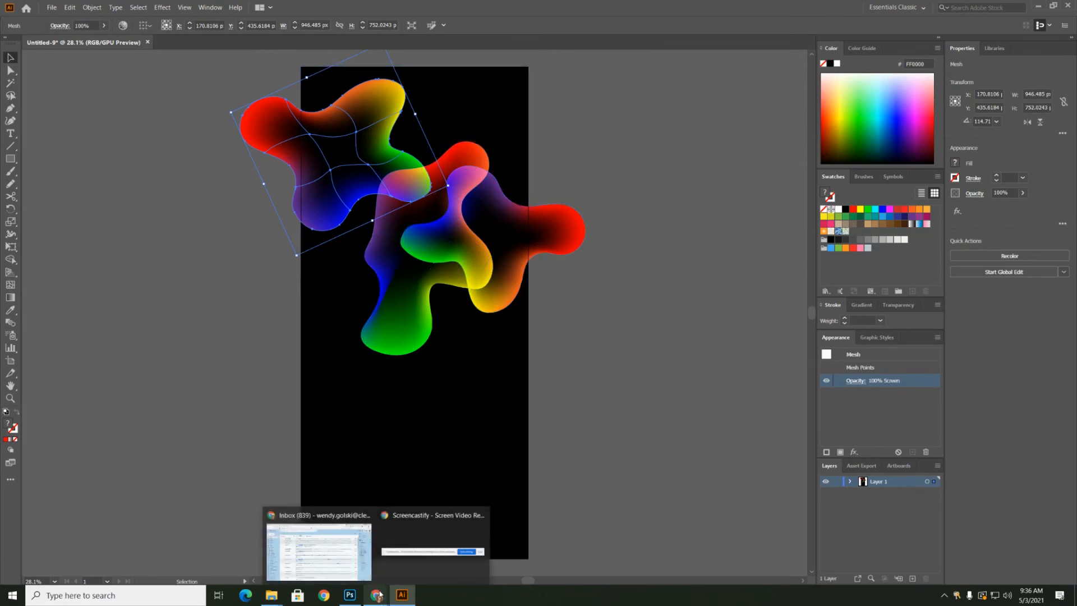
click(424, 565)
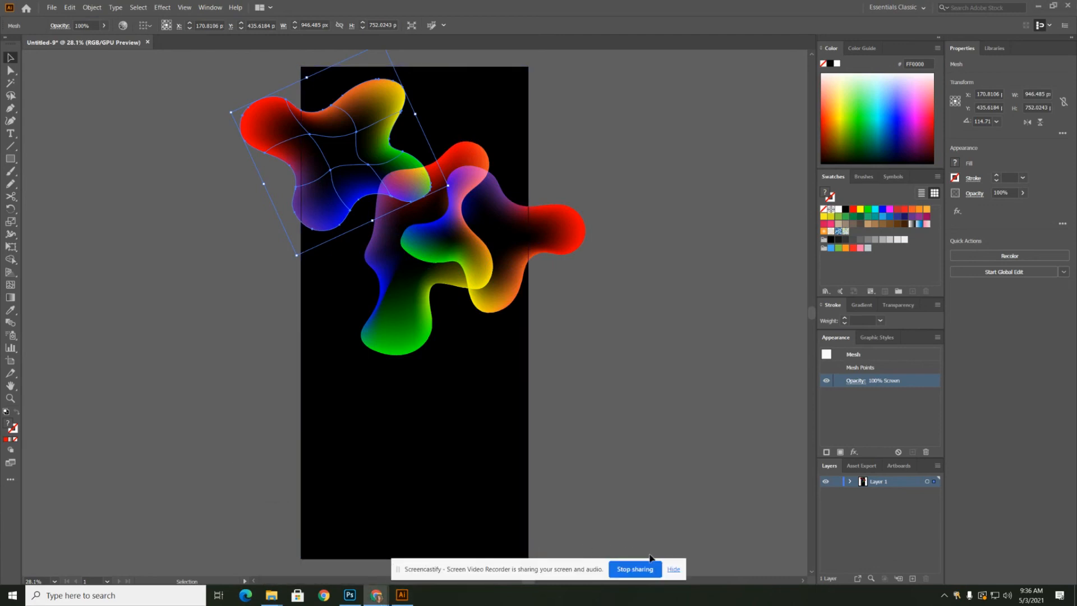